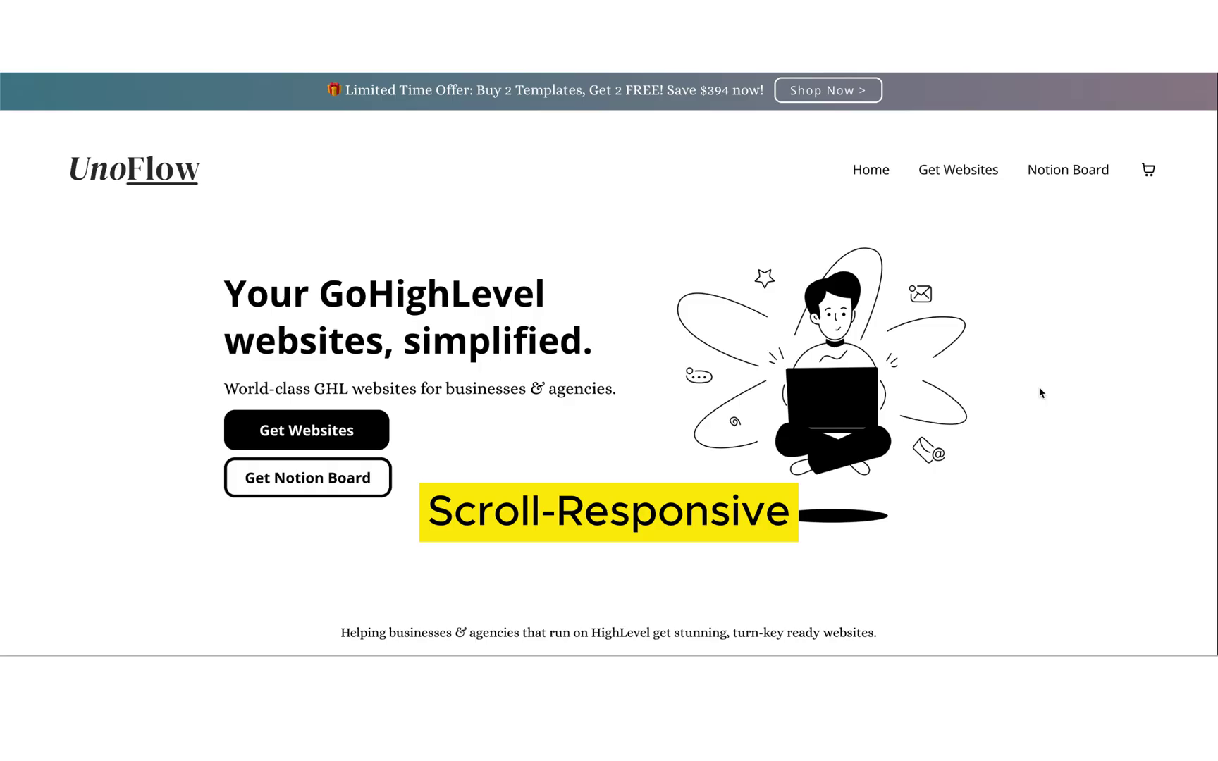
Look over the template products list, then return to the UnoFlow Home page in the builder.
scroll(1040, 391, "down", 3)
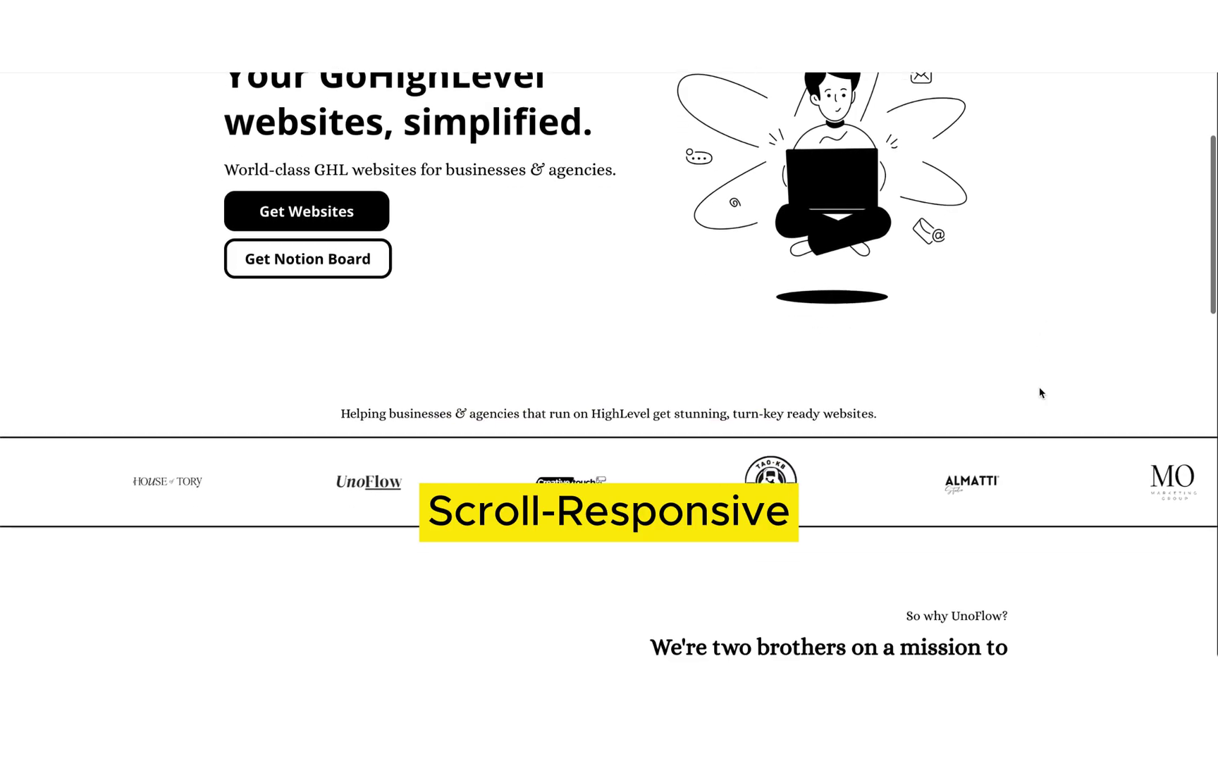
scroll(1041, 392, "up", 3)
scroll(1040, 392, "down", 5)
scroll(1040, 392, "up", 1)
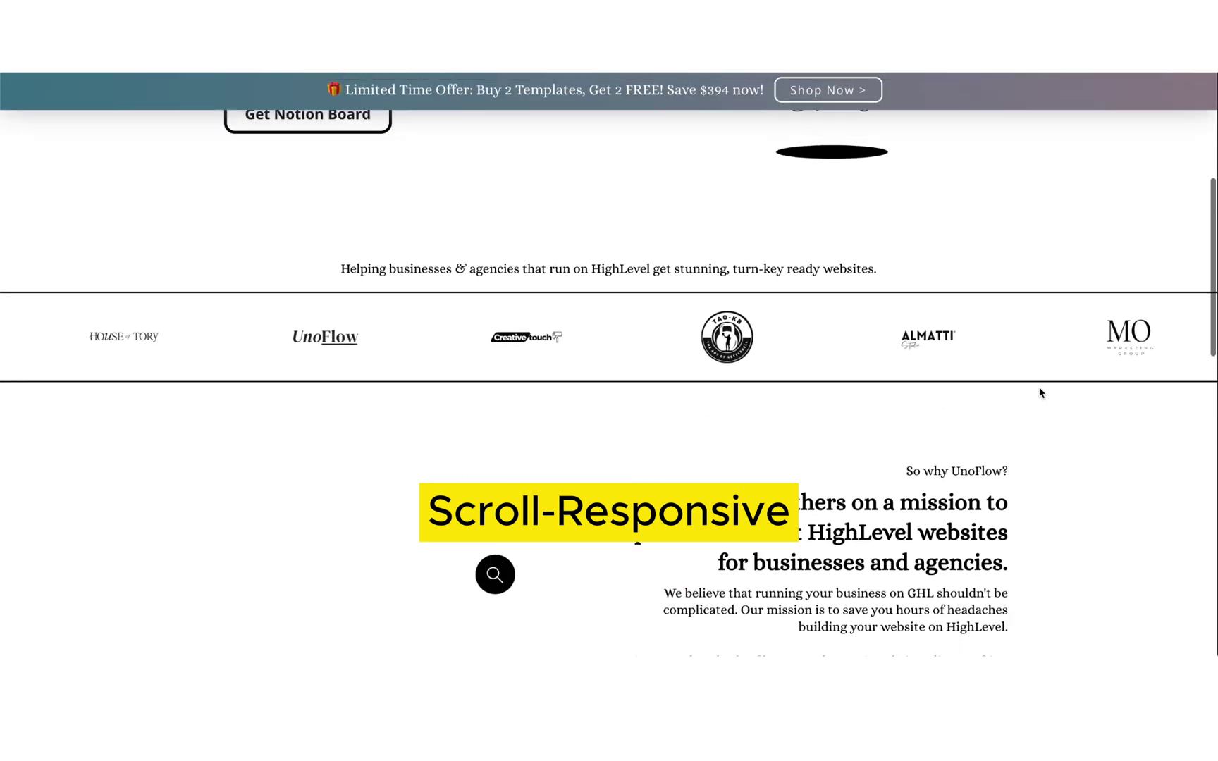
scroll(1040, 393, "down", 3)
scroll(1039, 391, "up", 2)
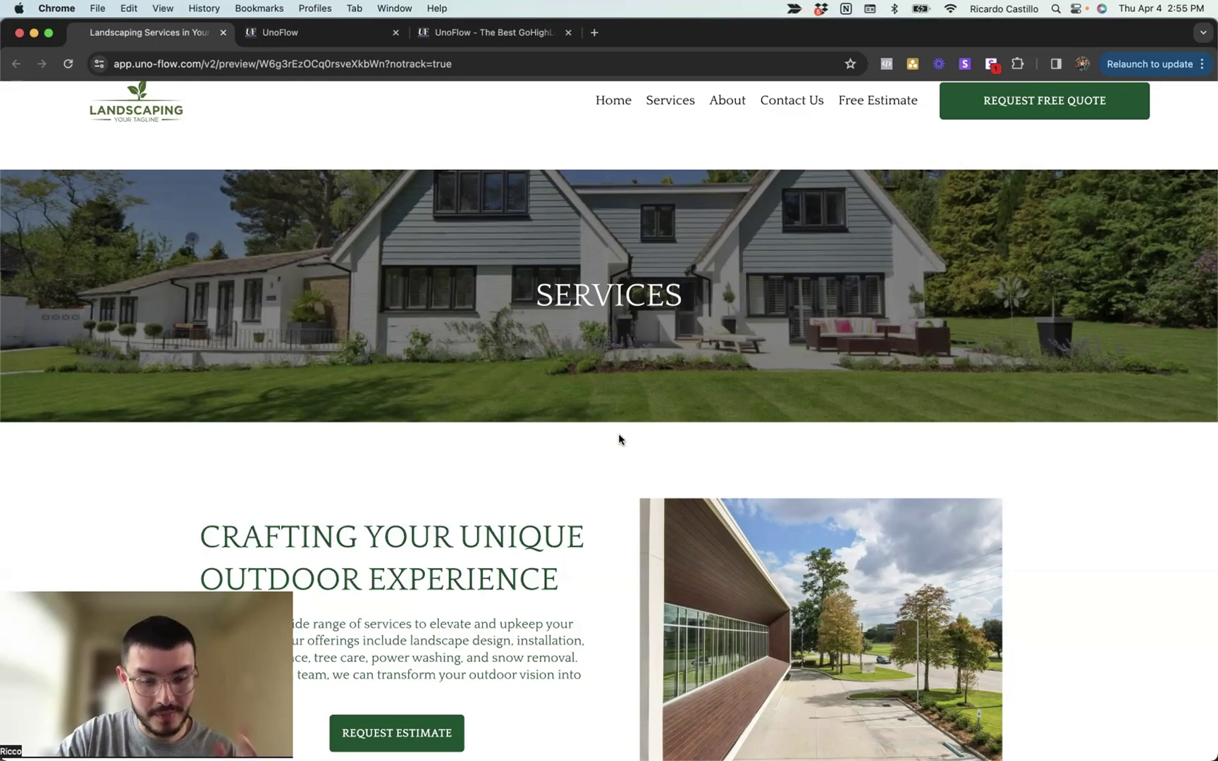
scroll(618, 439, "down", 3)
scroll(606, 317, "up", 5)
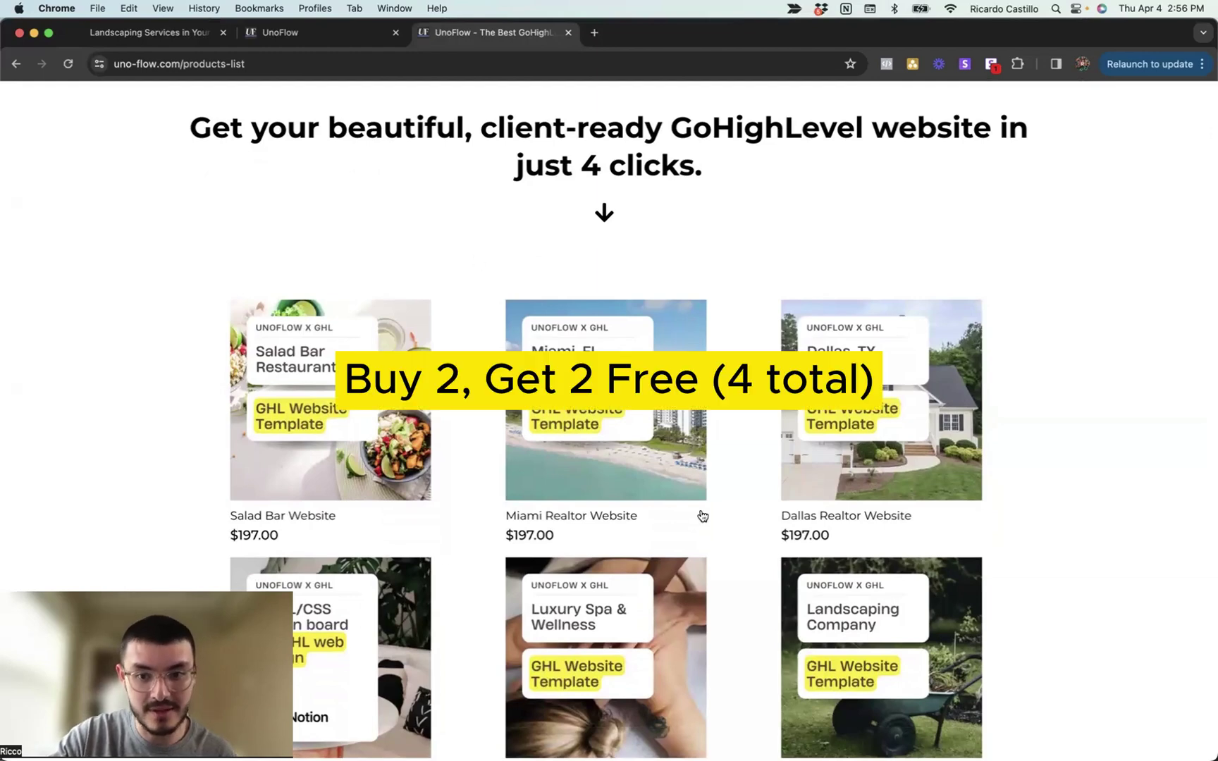
scroll(703, 516, "down", 1)
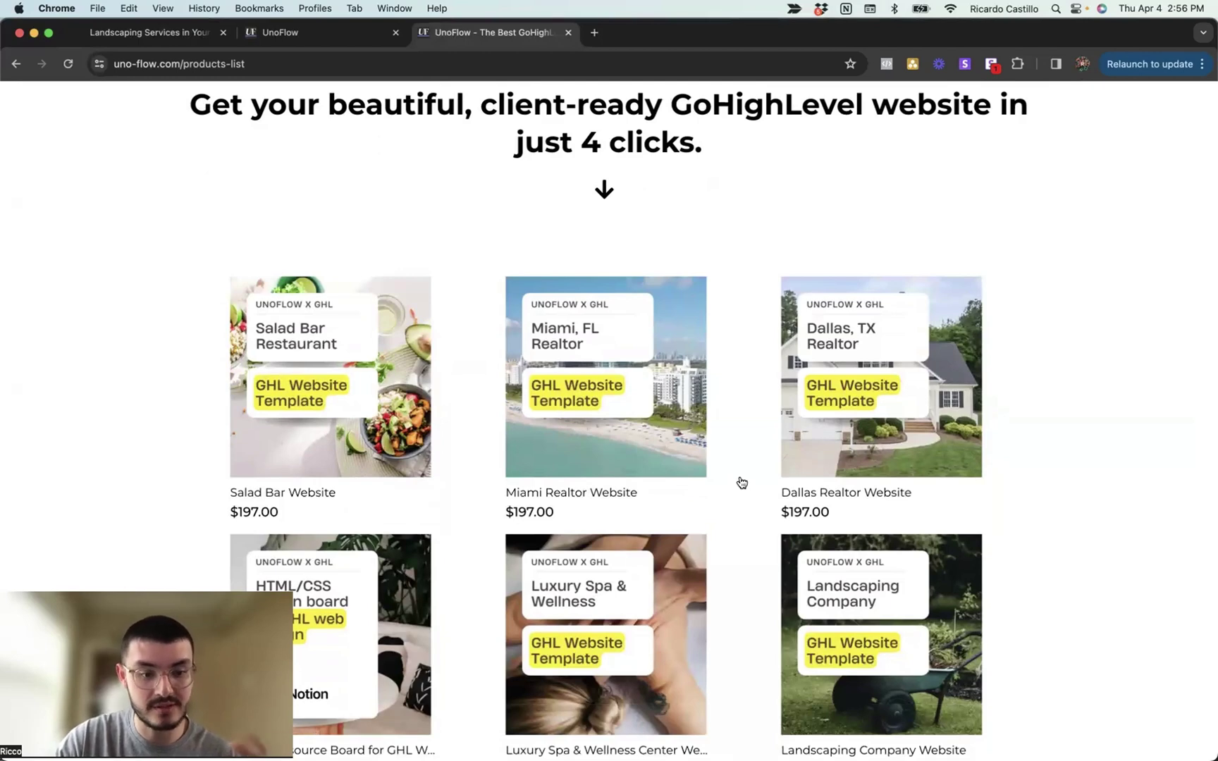
left_click(346, 39)
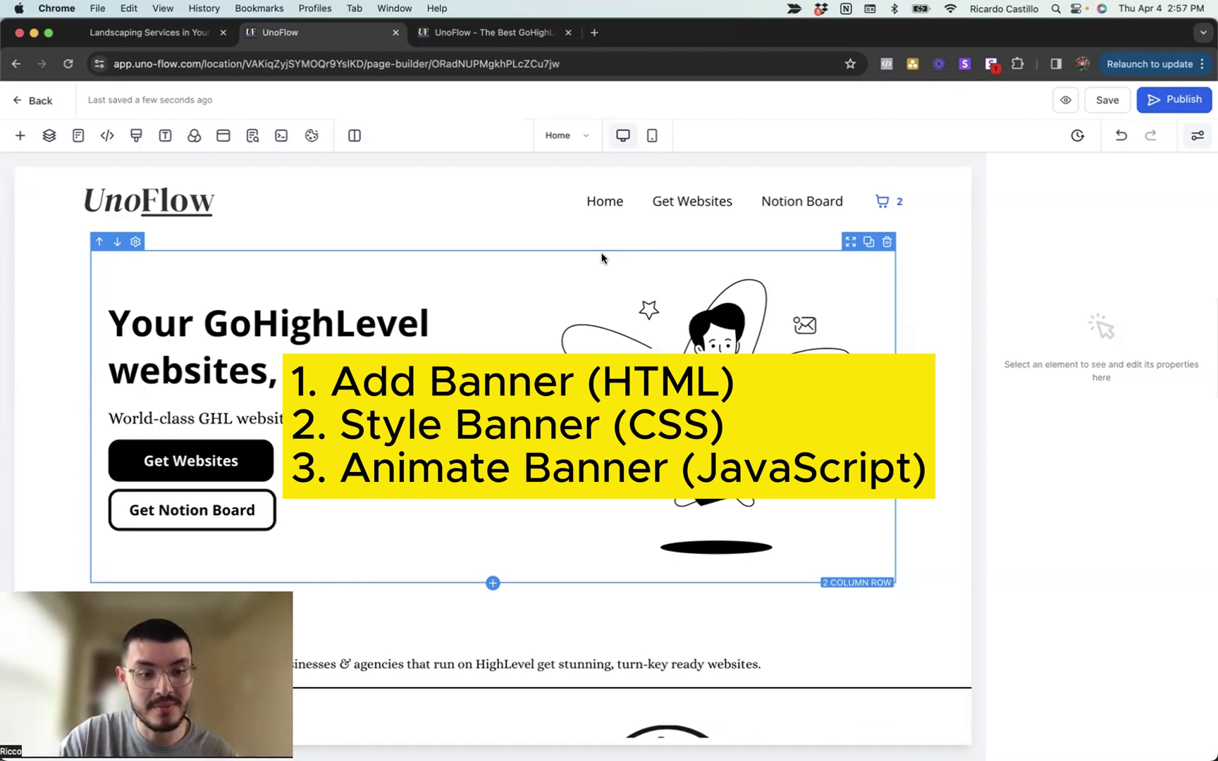
Add a full-width section with a one-column row and move it above the header.
left_click(495, 239)
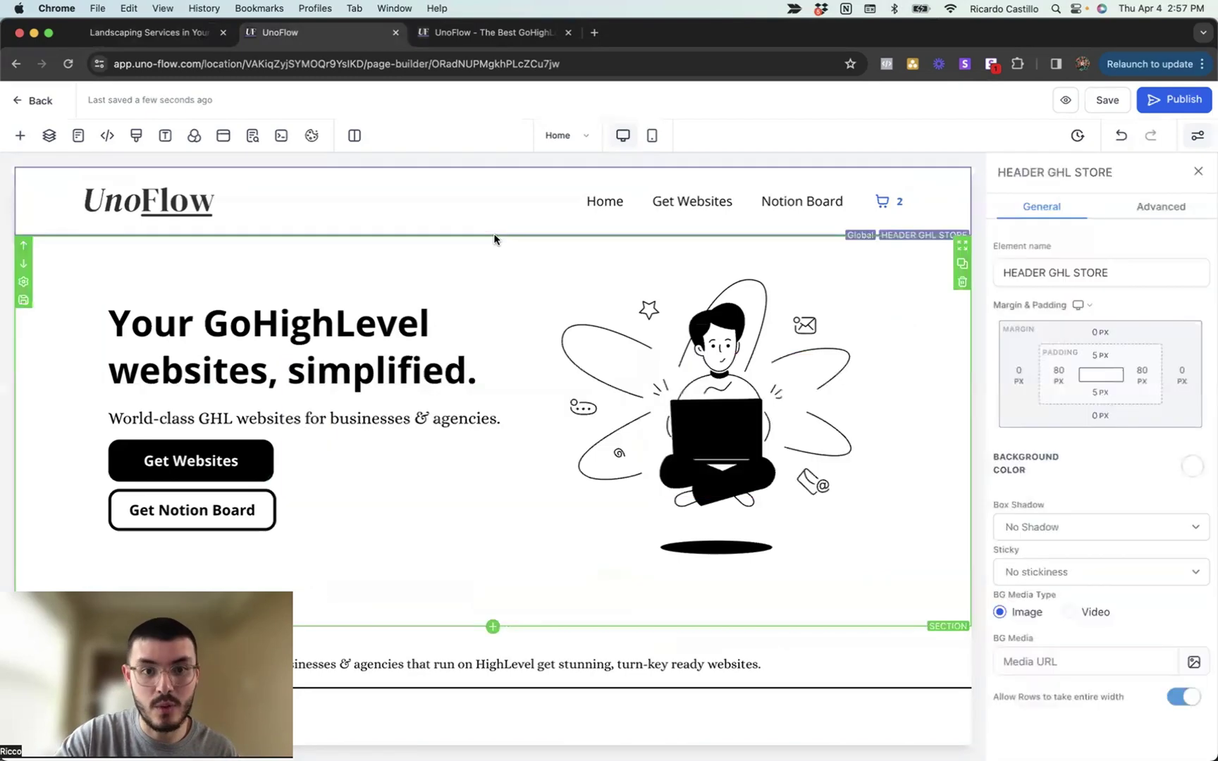
left_click(492, 236)
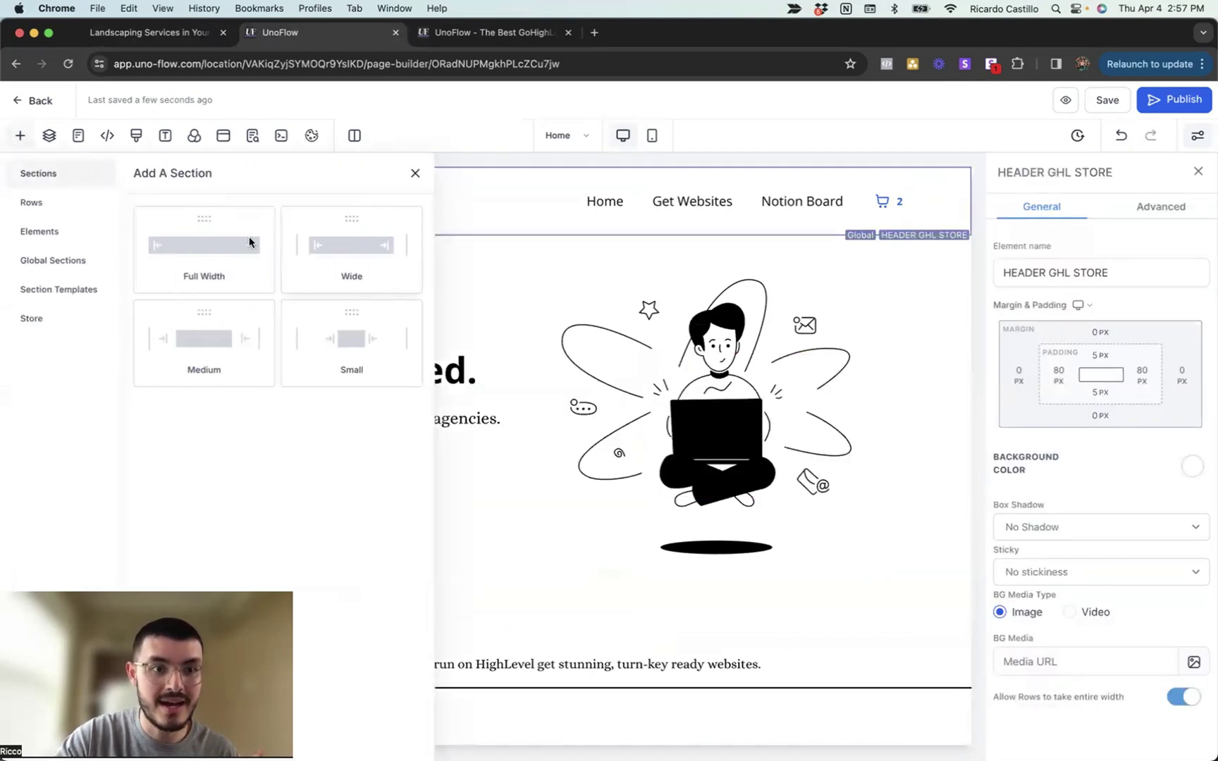
left_click(202, 248)
left_click(465, 286)
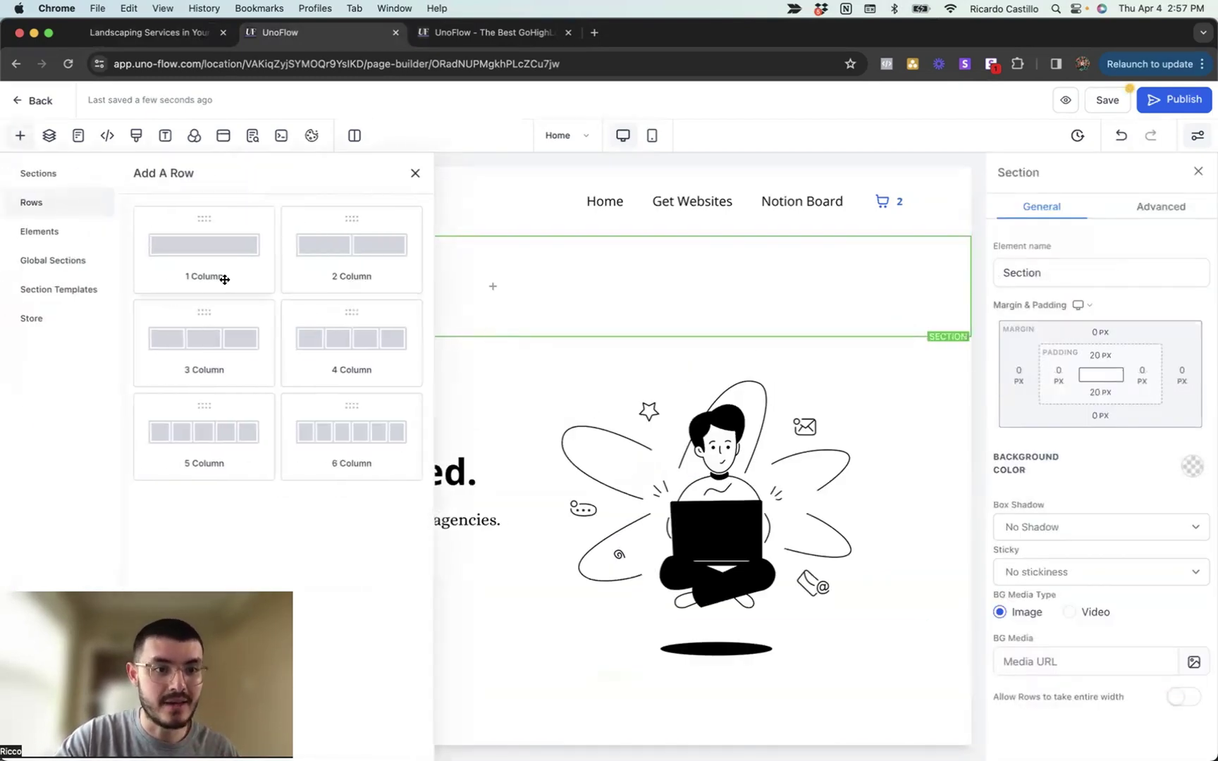
left_click(218, 276)
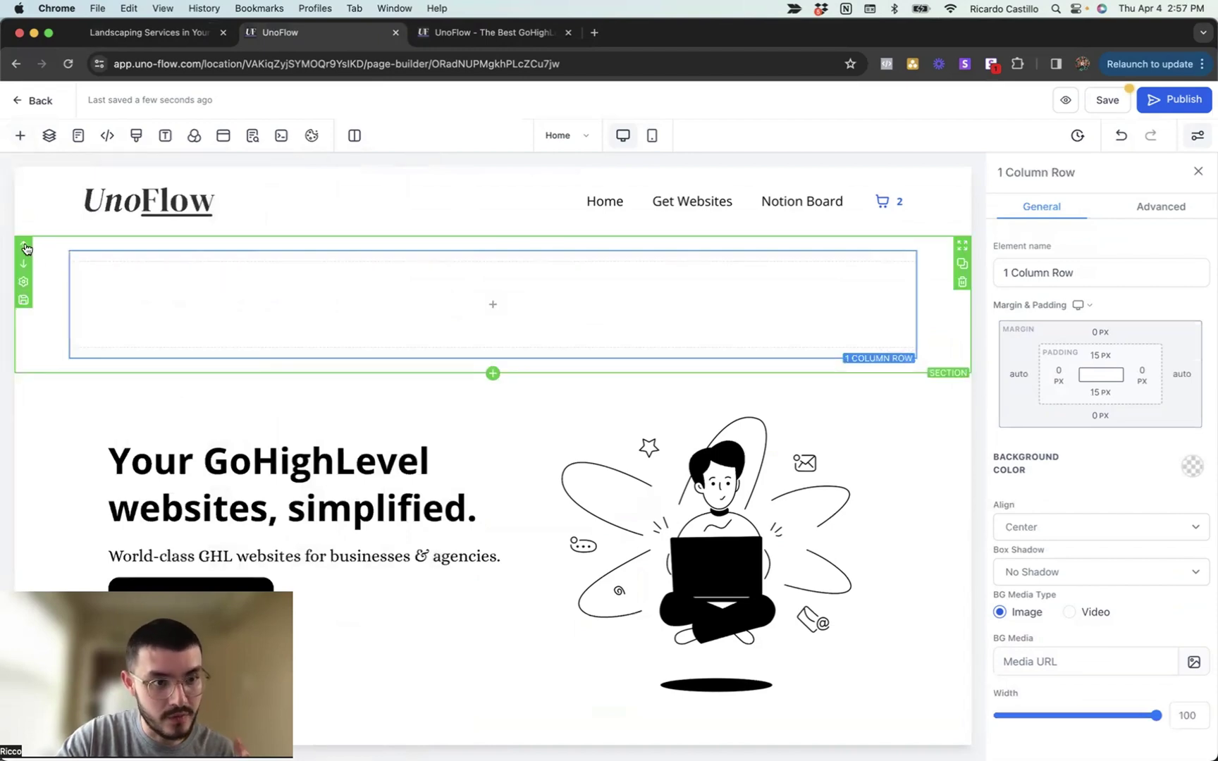
left_click(26, 248)
Insert an empty Custom HTML/Javascript element into the new row, found by searching 'custom'.
left_click(493, 236)
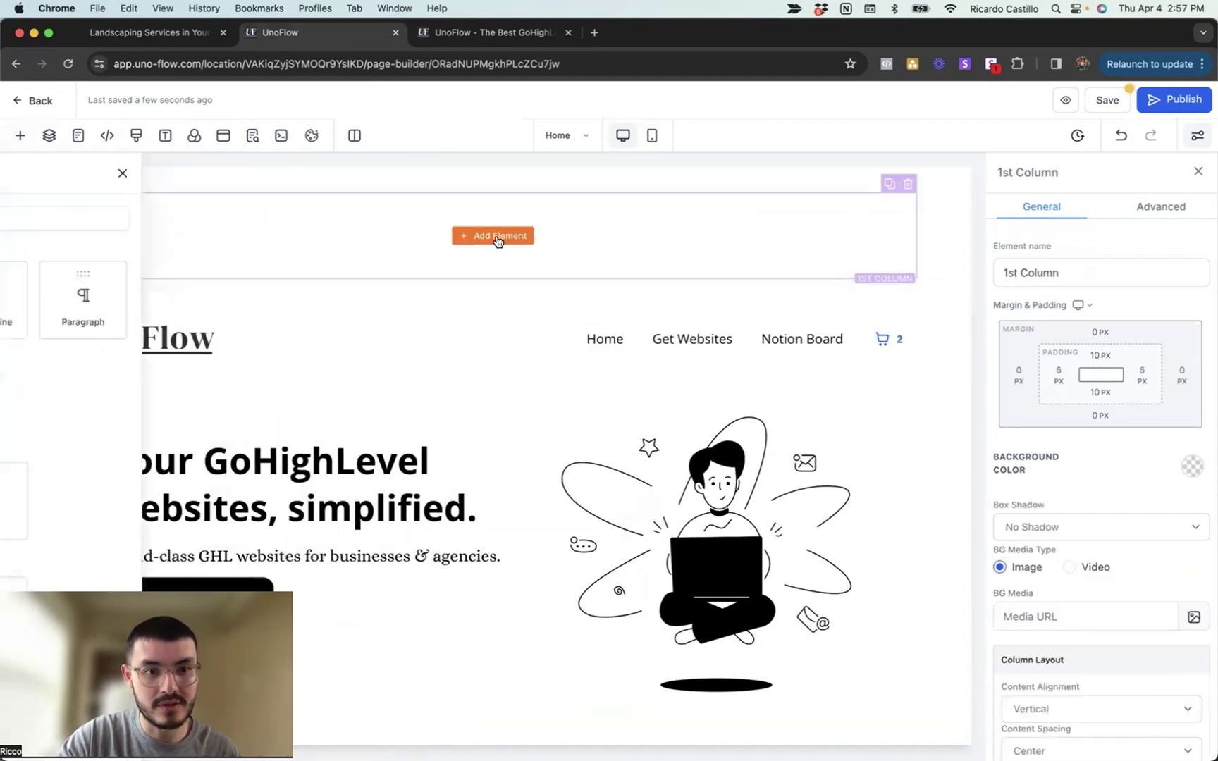
type("custom")
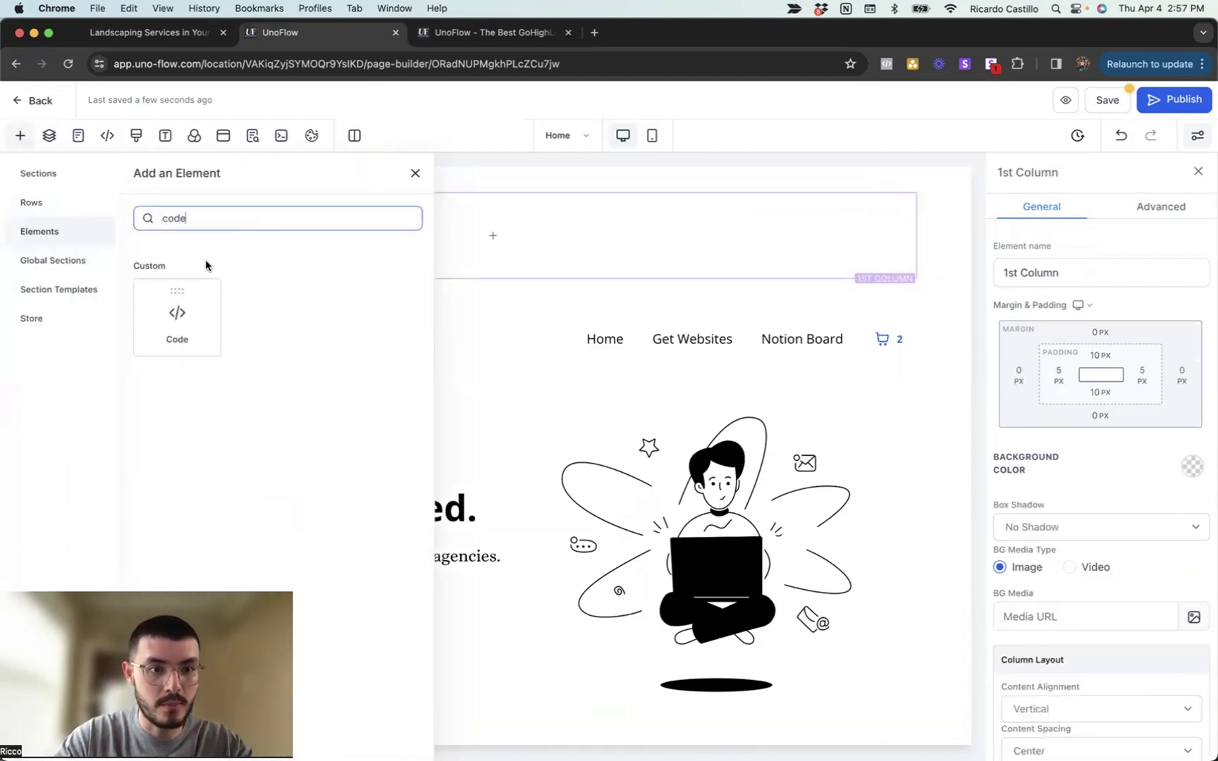
left_click(182, 310)
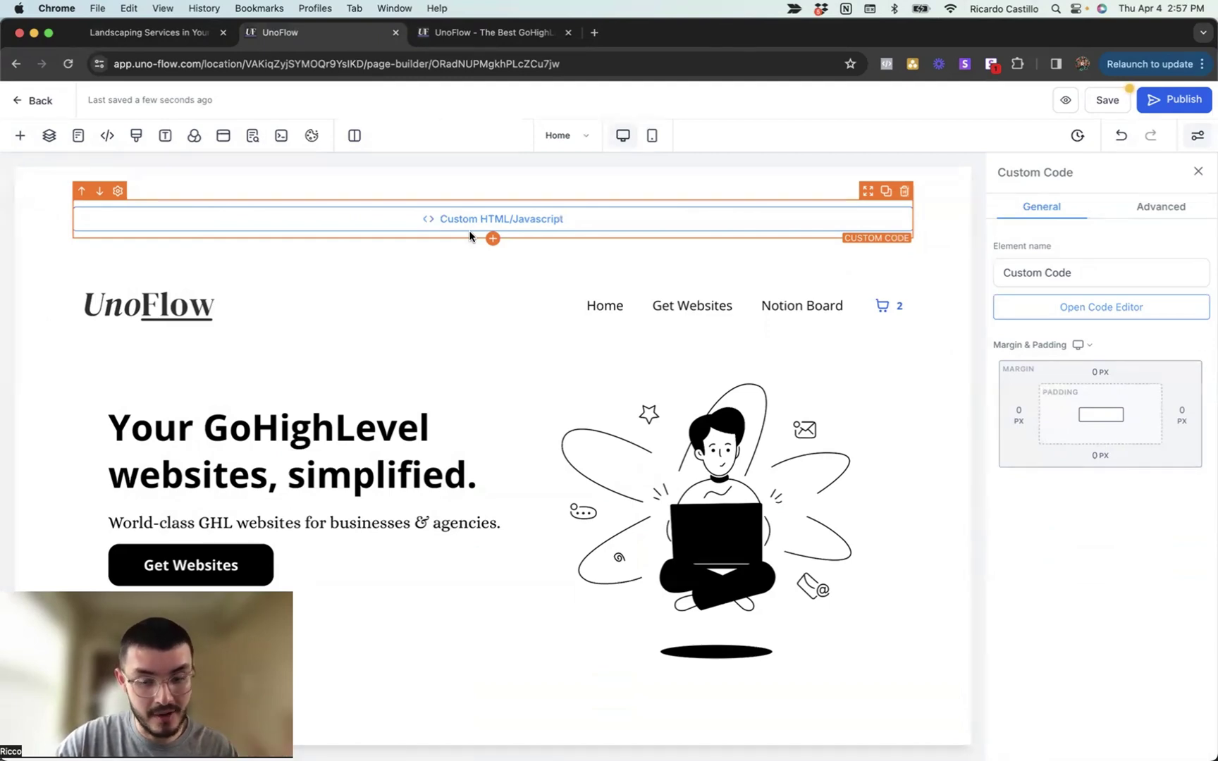
Open the custom element's code editor, then the Shopify-Style Top Banner guide in Notion.
left_click(1089, 308)
key("ctrl+Up")
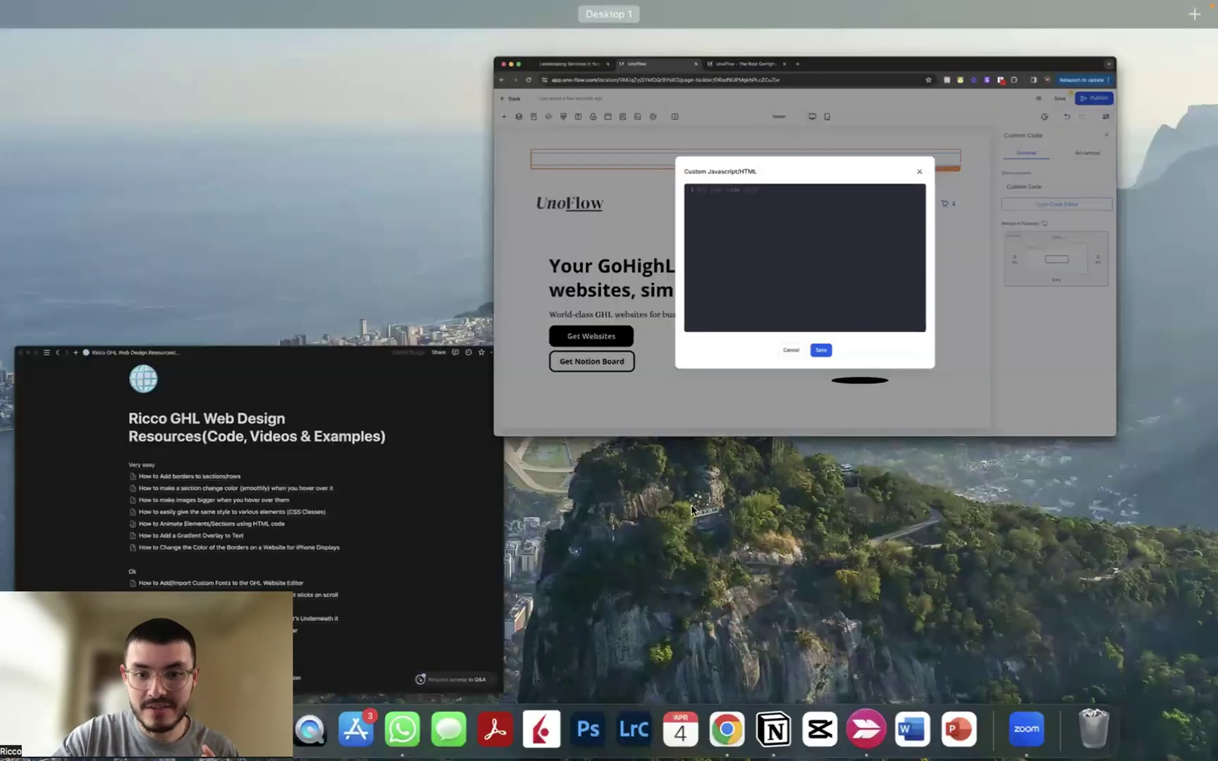
left_click(431, 518)
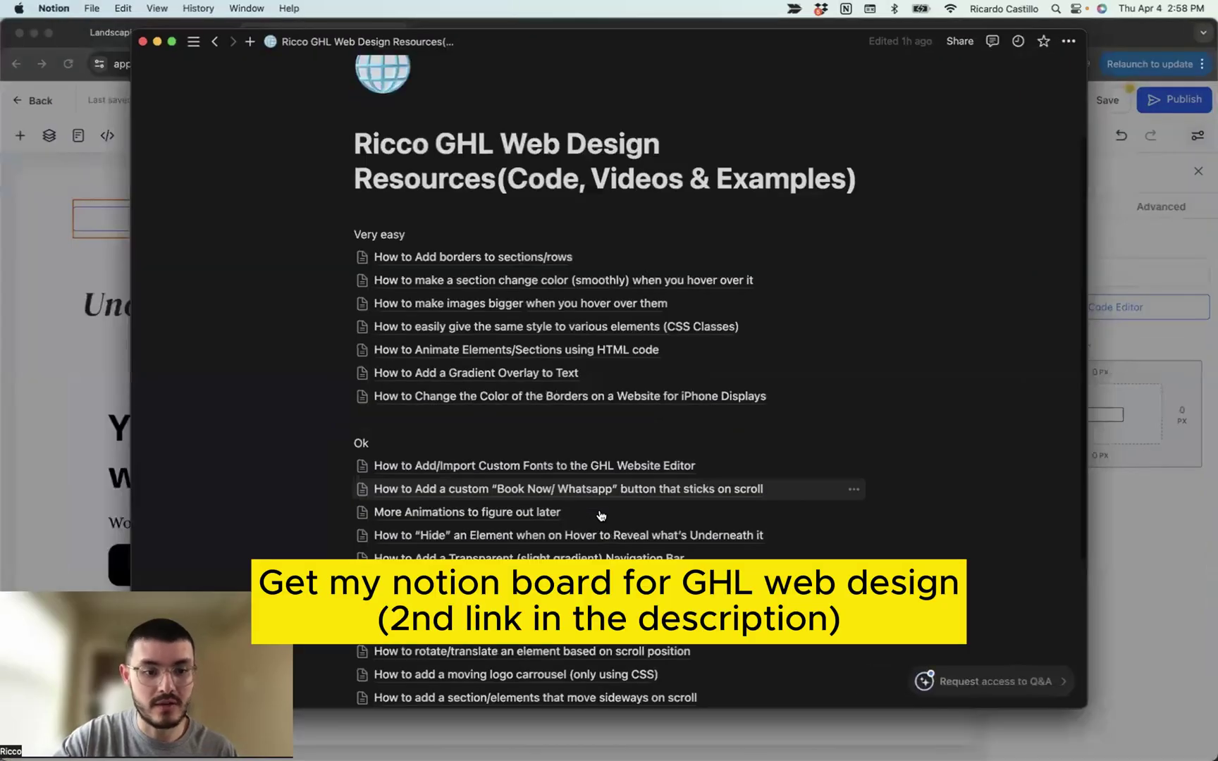
scroll(601, 516, "up", 1)
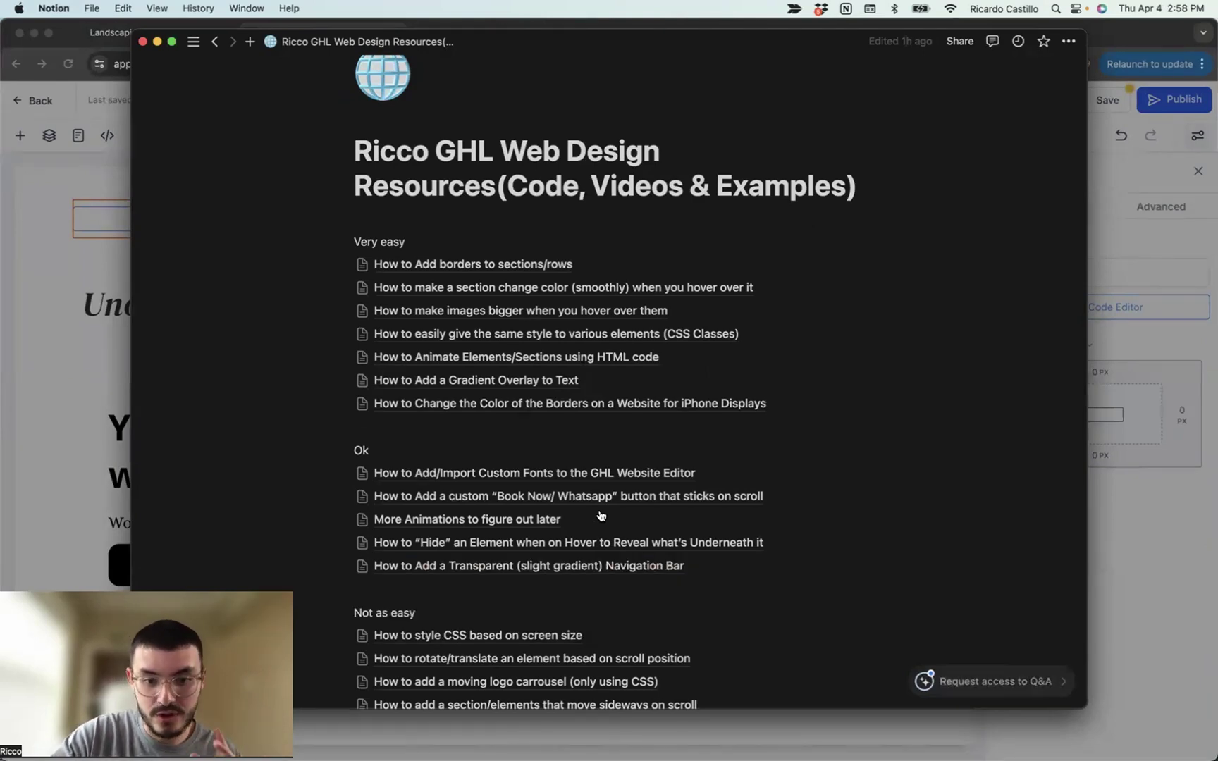
scroll(601, 516, "down", 4)
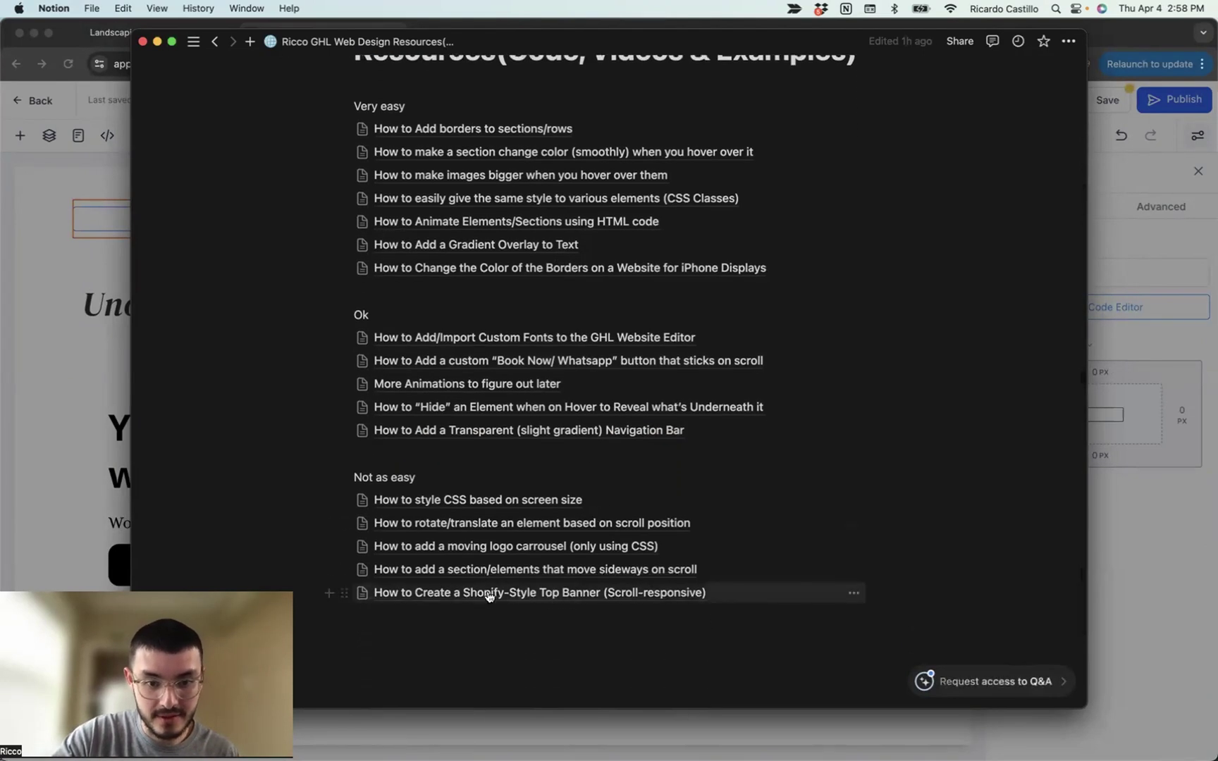
mouse_move(437, 594)
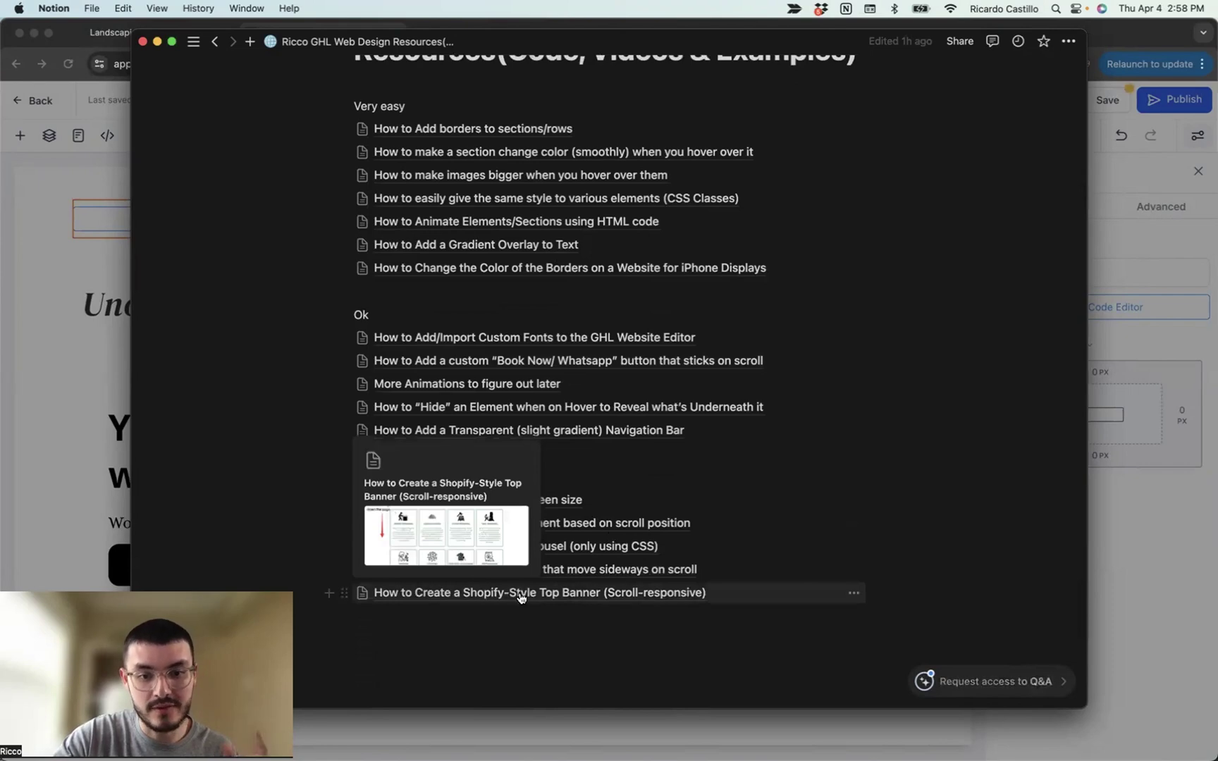
left_click(618, 594)
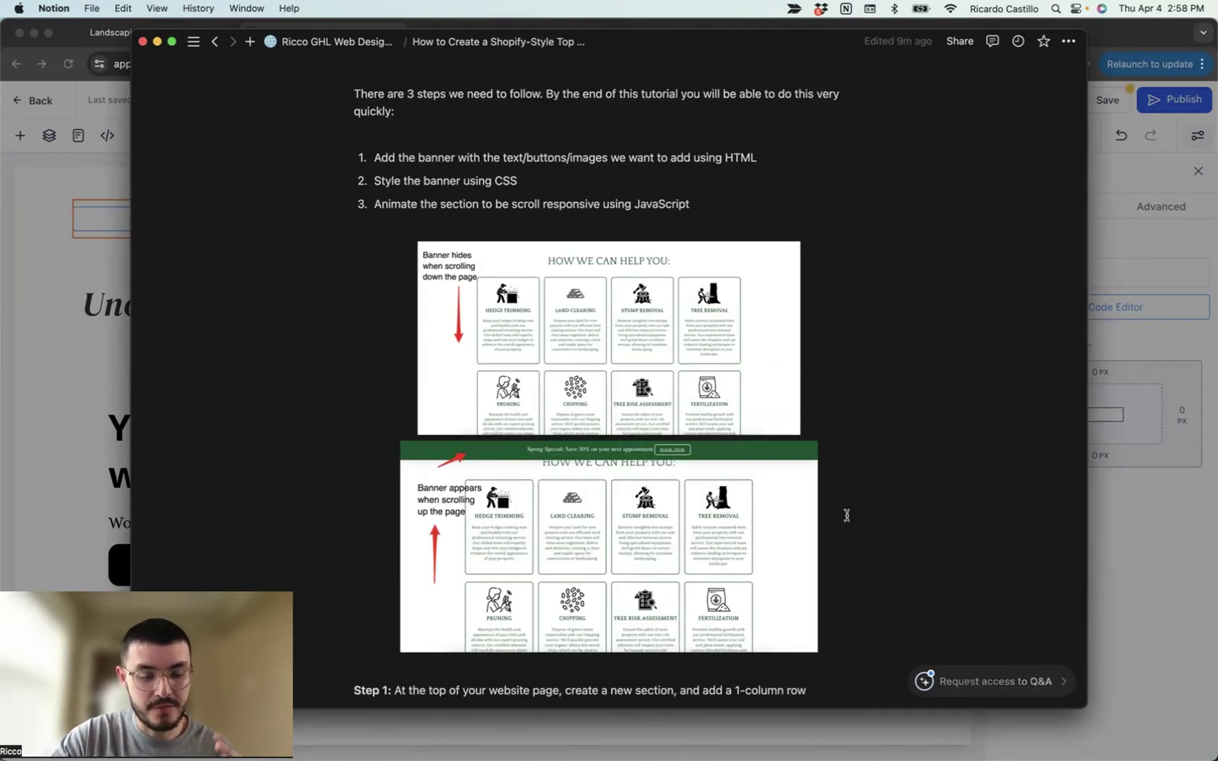
Copy the guide's second-option text-and-button HTML snippet and return to the editor.
scroll(846, 515, "down", 1)
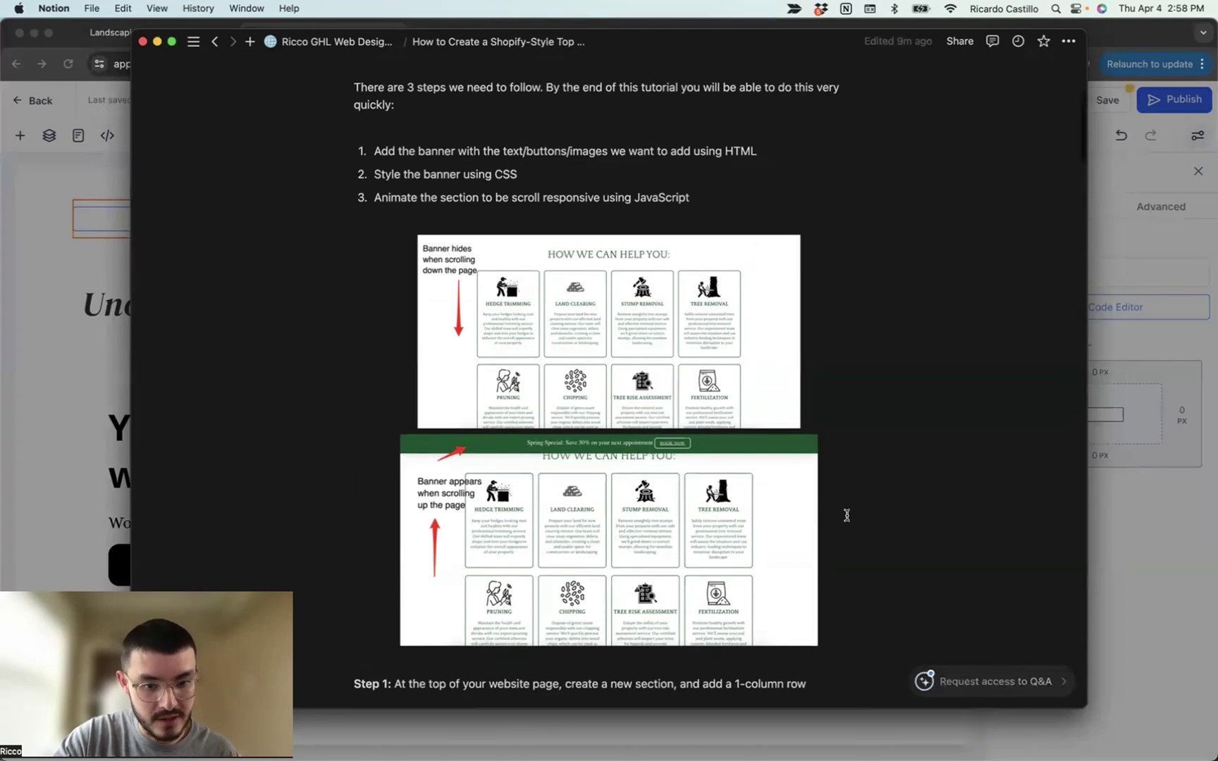
scroll(846, 515, "down", 10)
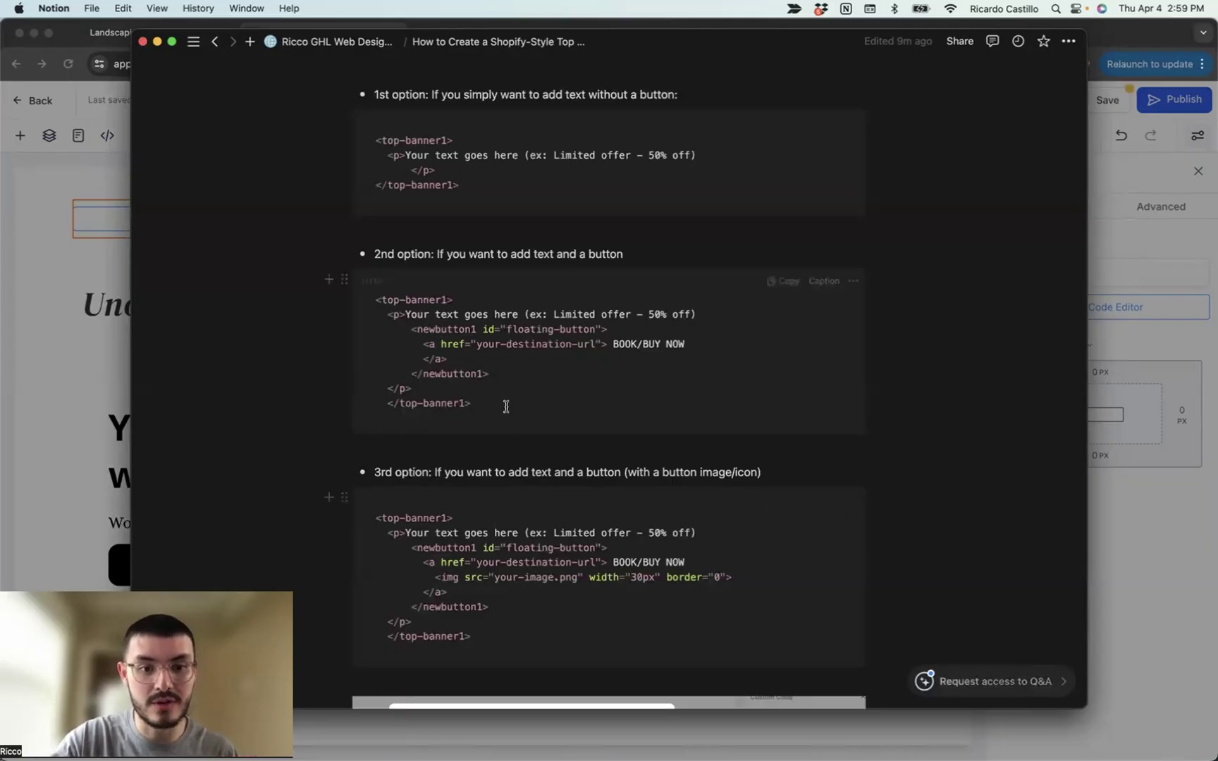
left_click_drag(506, 407, 373, 299)
key("super+c")
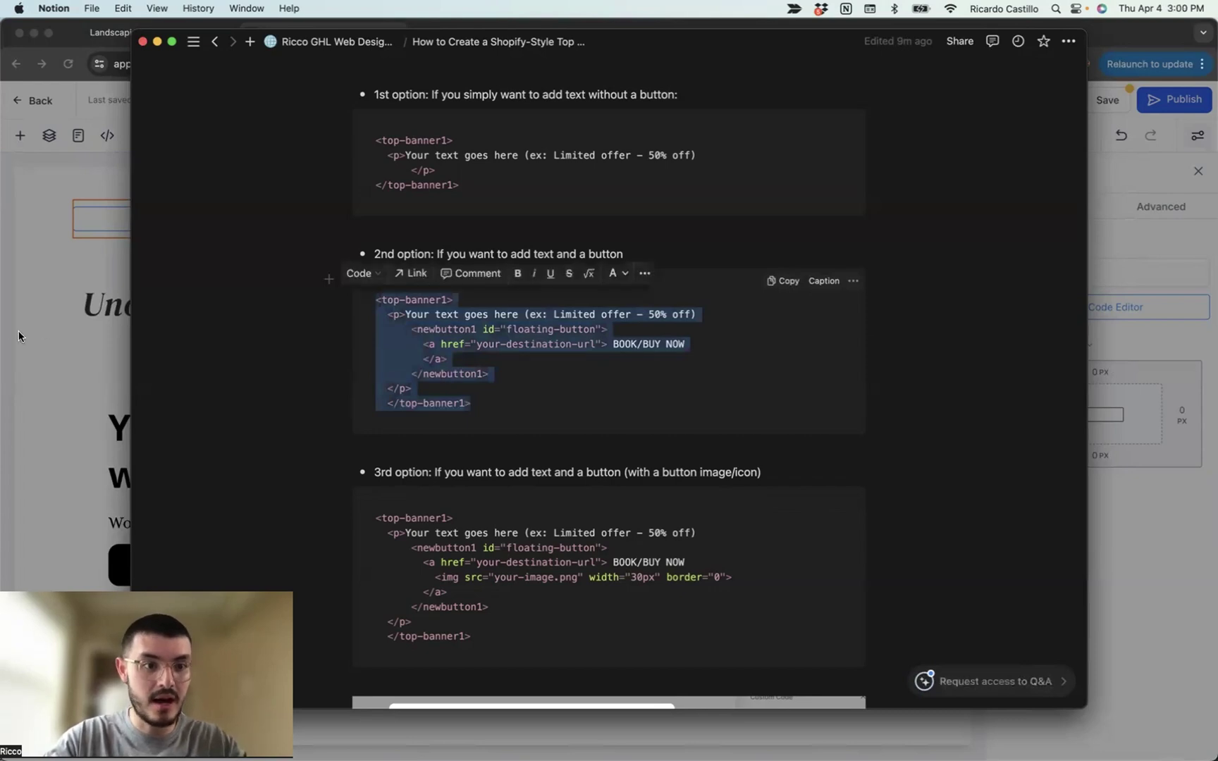
key("super+Tab")
Paste the banner HTML, swapping in the offer text and the 'Shop Now>' button label.
left_click(508, 283)
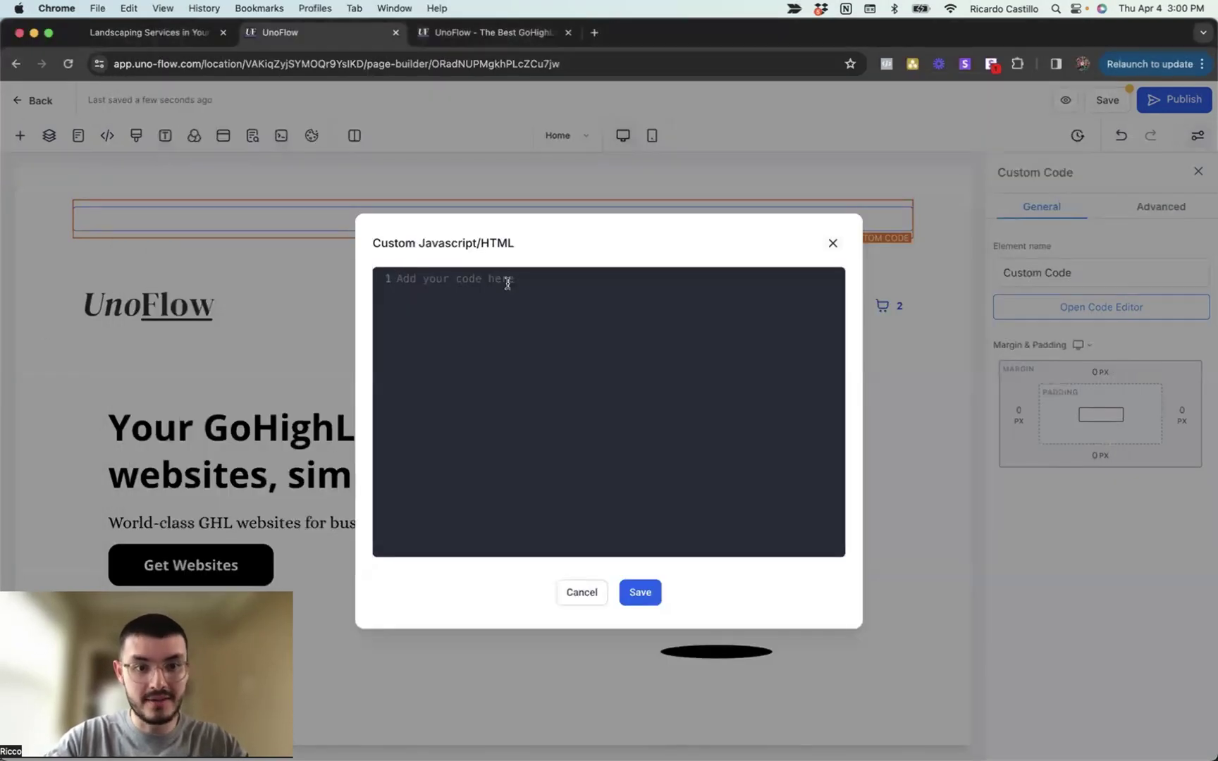
key("super+v")
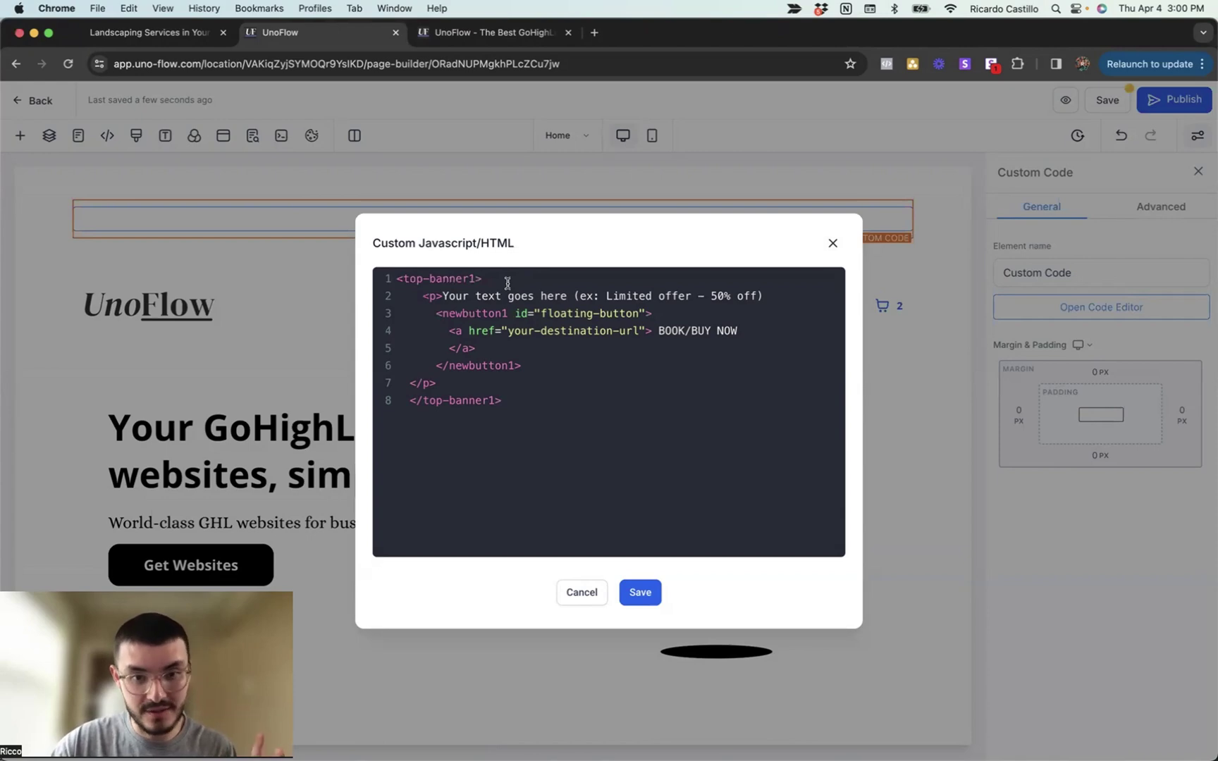
left_click_drag(468, 296, 656, 296)
left_click(665, 328)
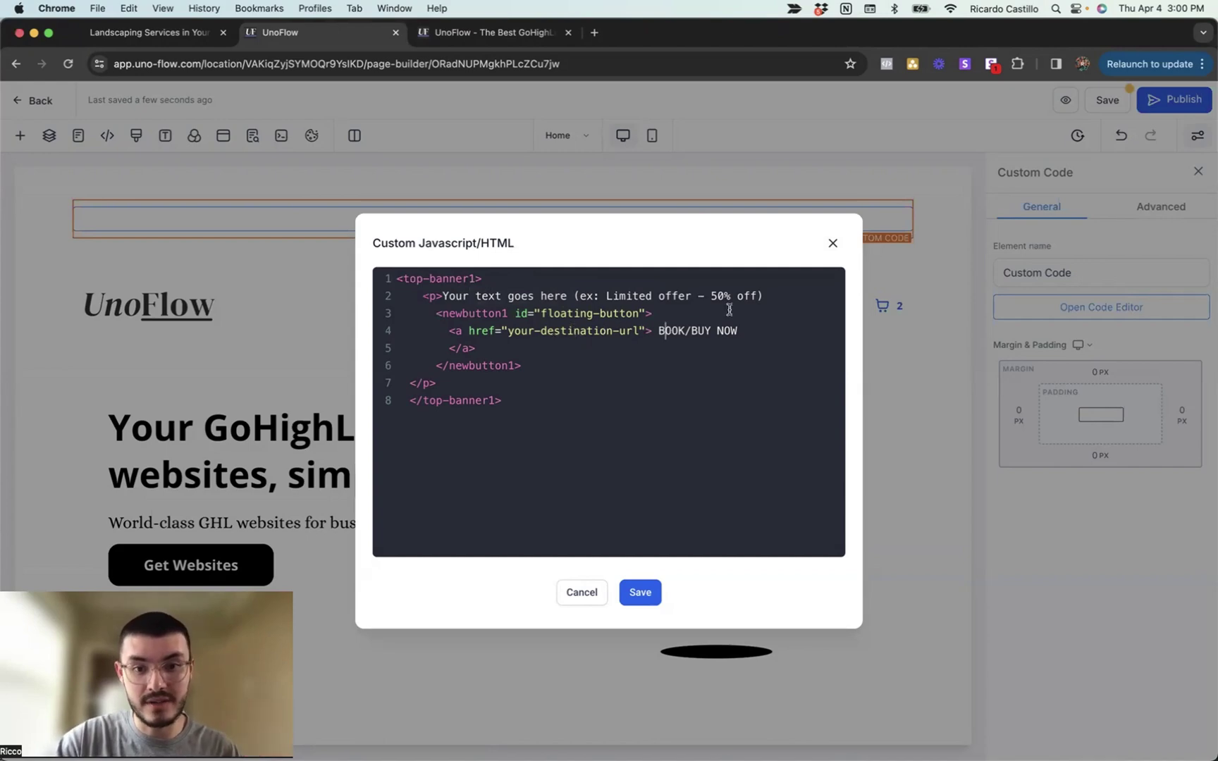
left_click(761, 296)
key("cmd+shift+Left")
type("<p>Limited Offer: Buy 2 Templates, Get 2 more for FREE (Save $394 Today!)")
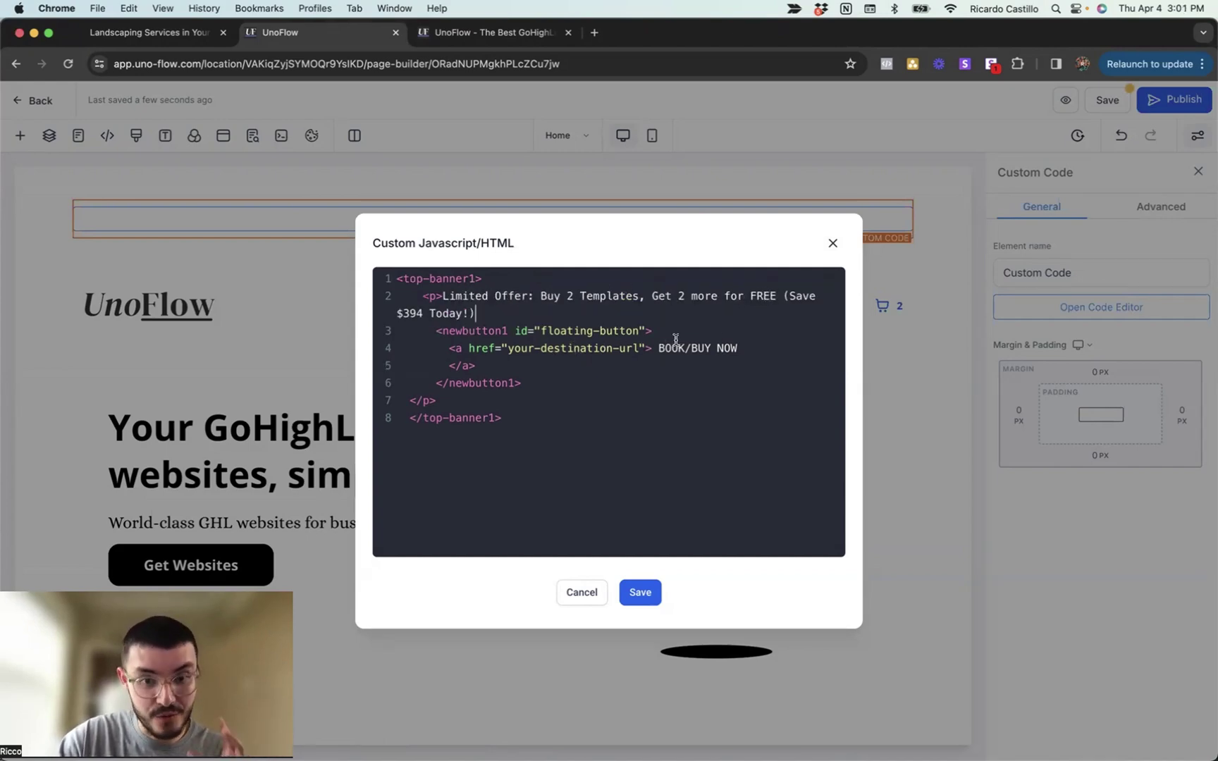
left_click_drag(746, 348, 657, 348)
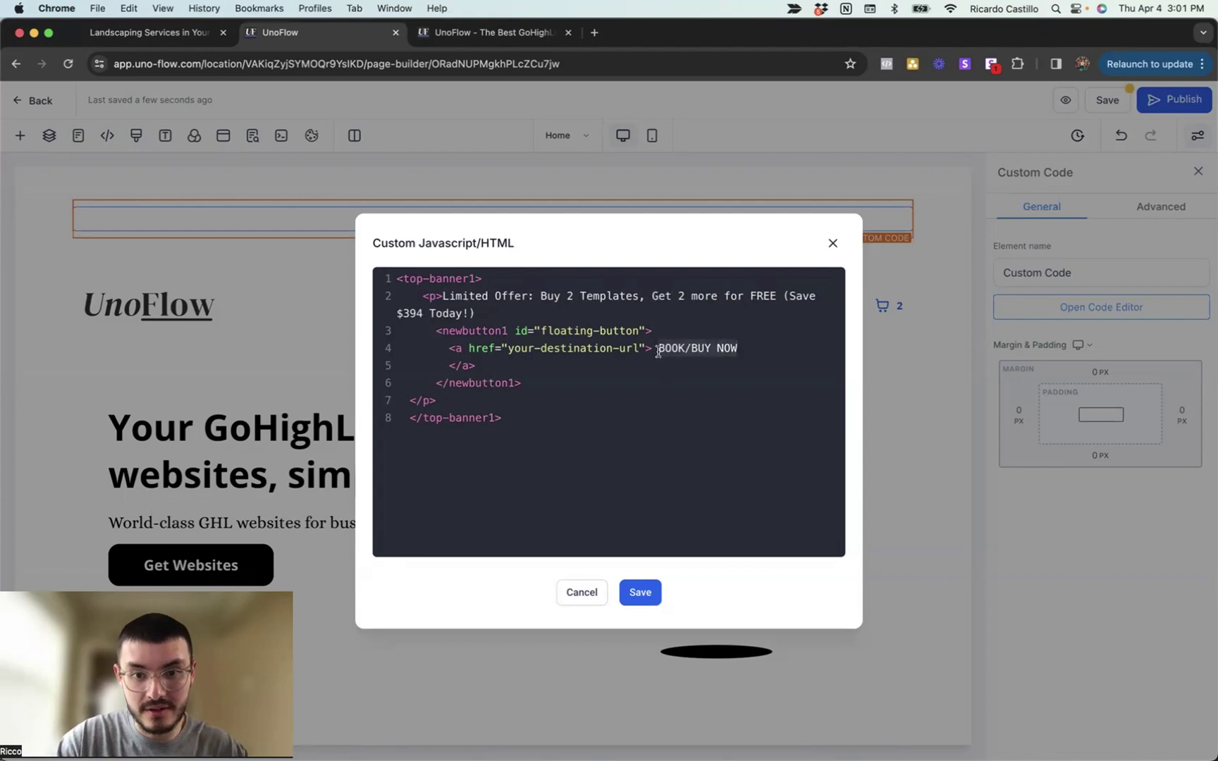
type("Shop Now>")
left_click(562, 348)
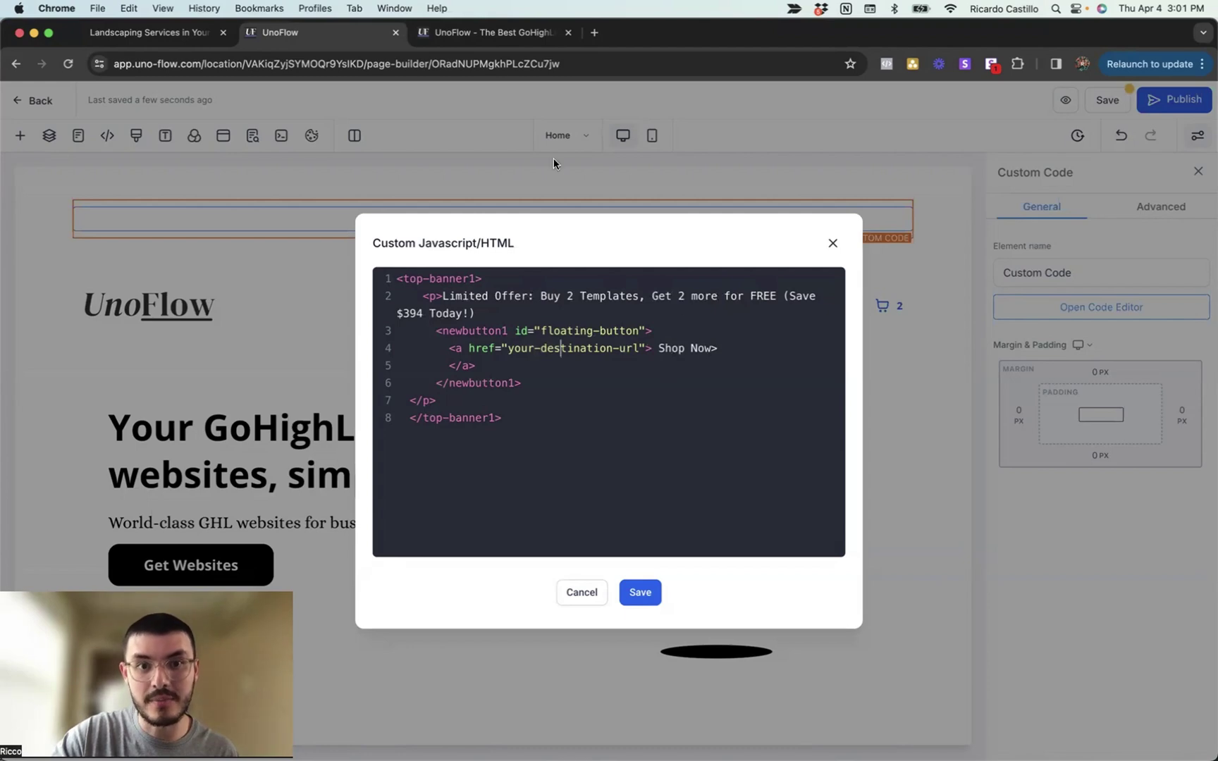
left_click(496, 31)
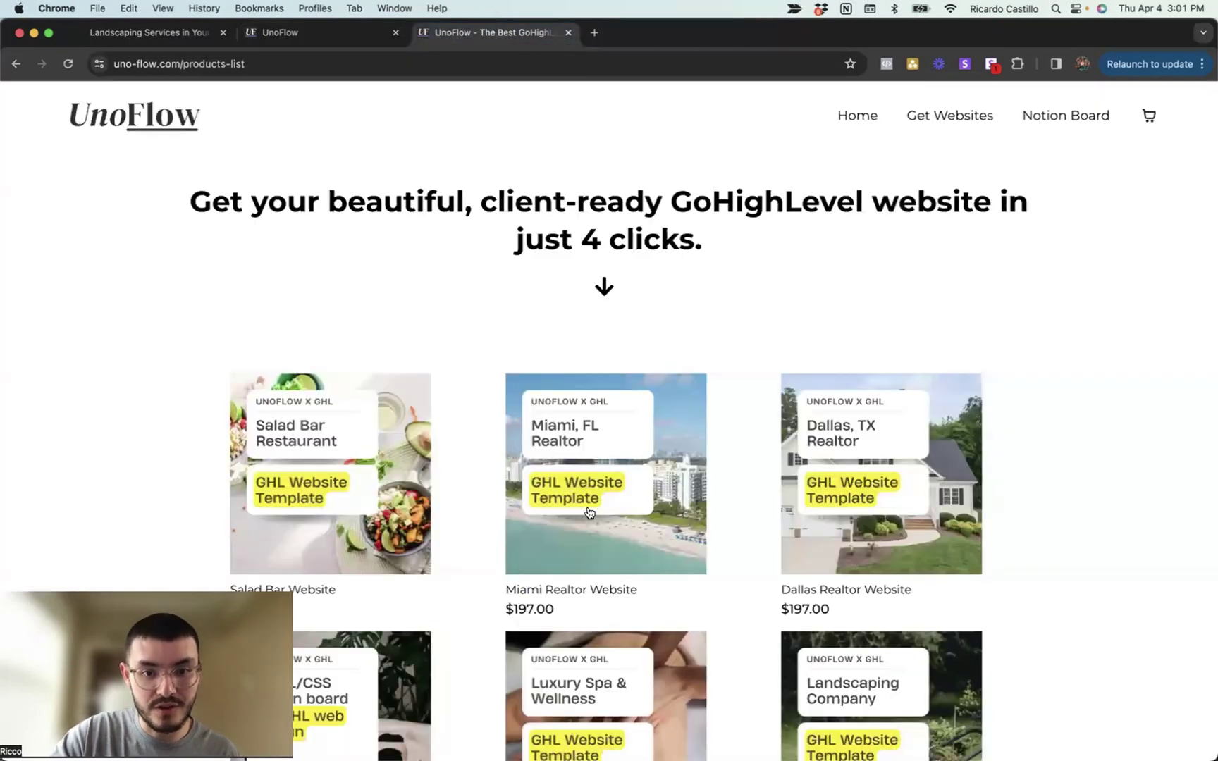
scroll(513, 426, "down", 3)
scroll(380, 303, "up", 3)
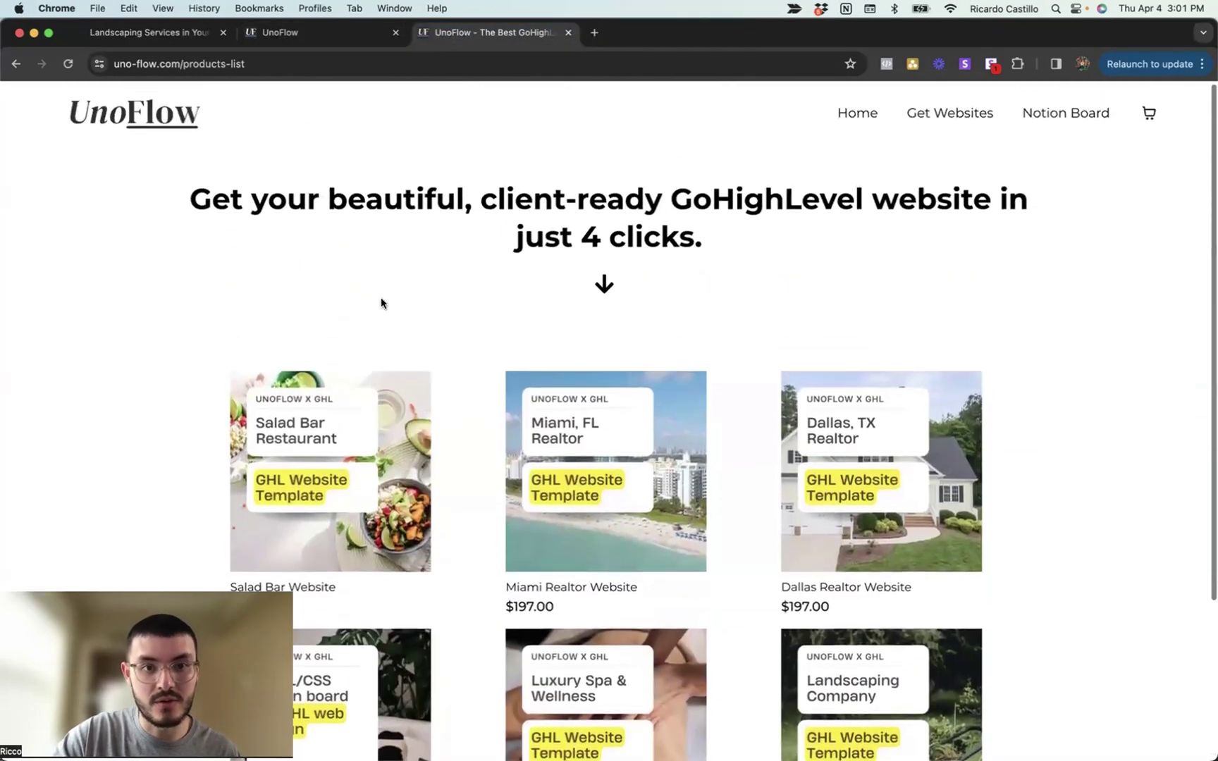
left_click(278, 64)
key("super+c")
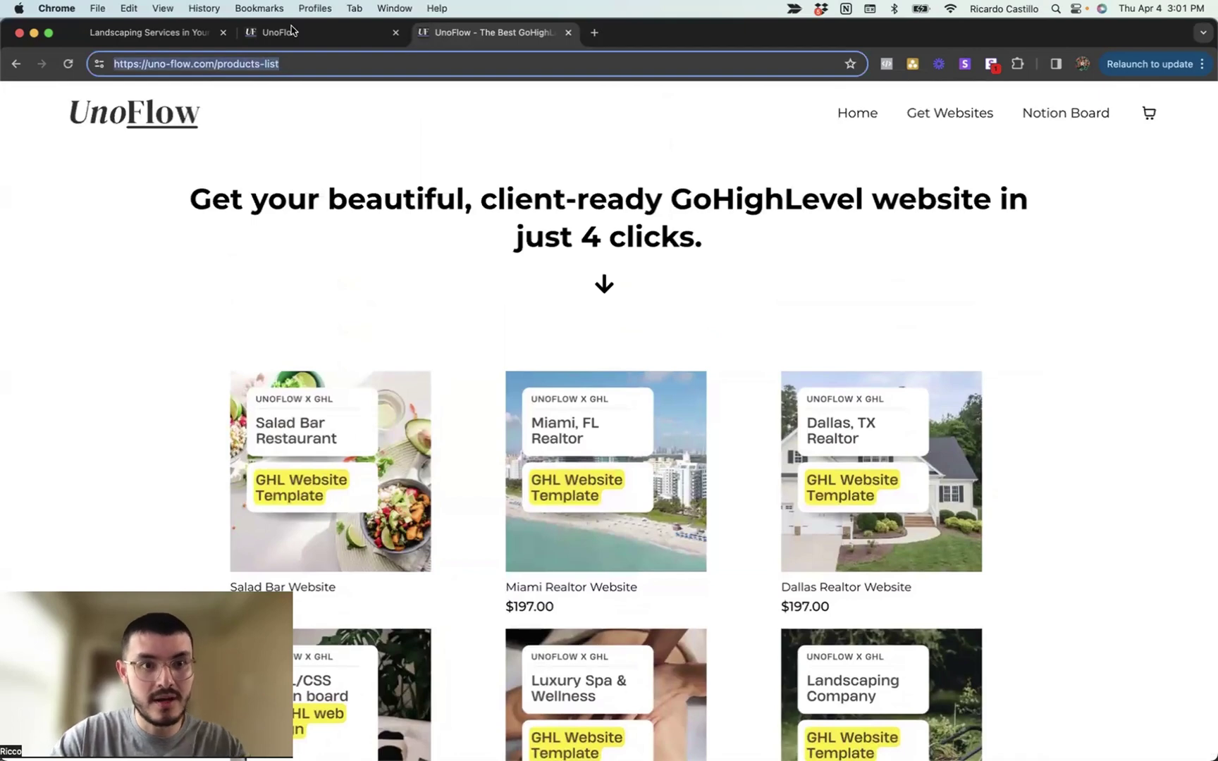
left_click(293, 31)
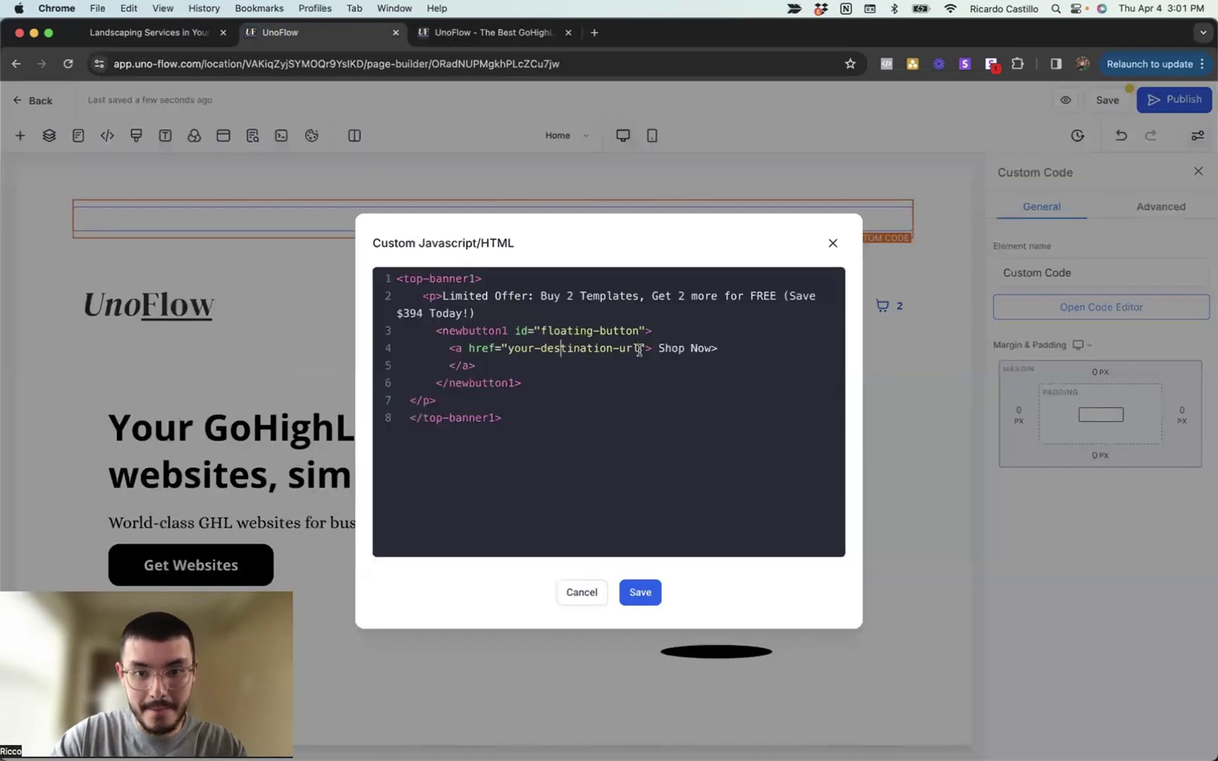
left_click_drag(637, 348, 508, 348)
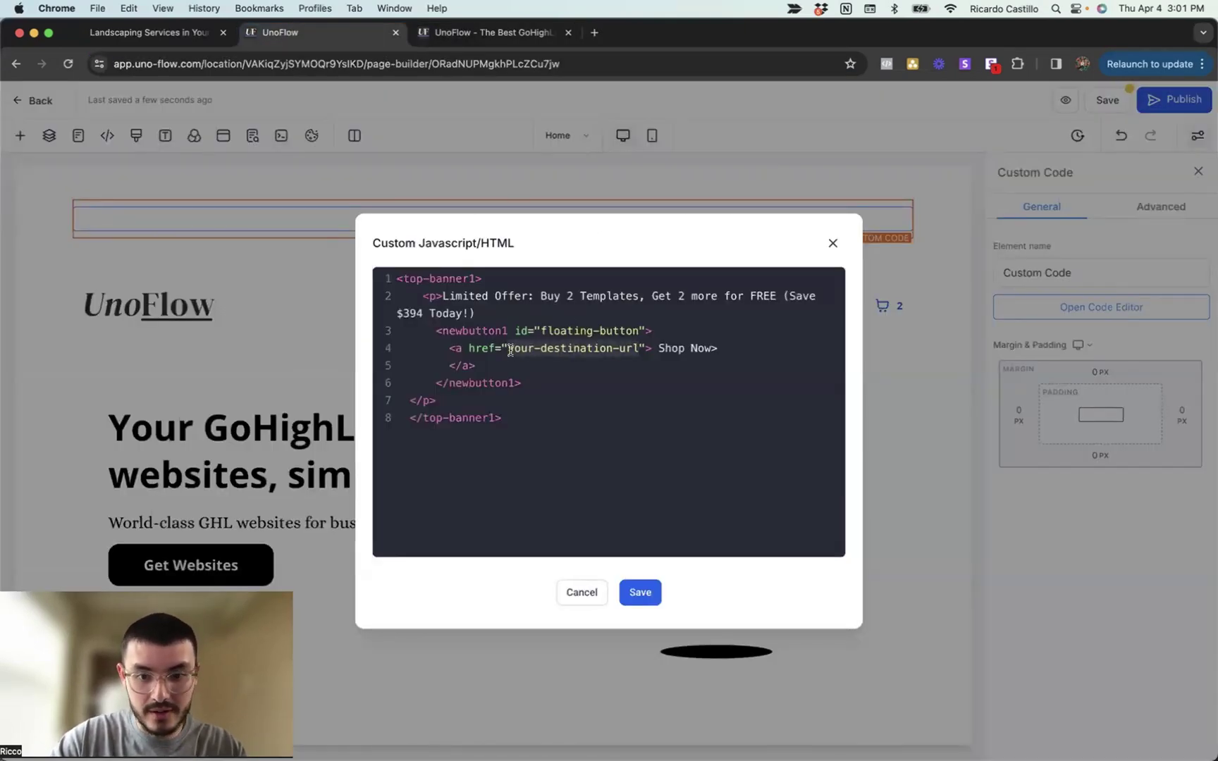
key("super+v")
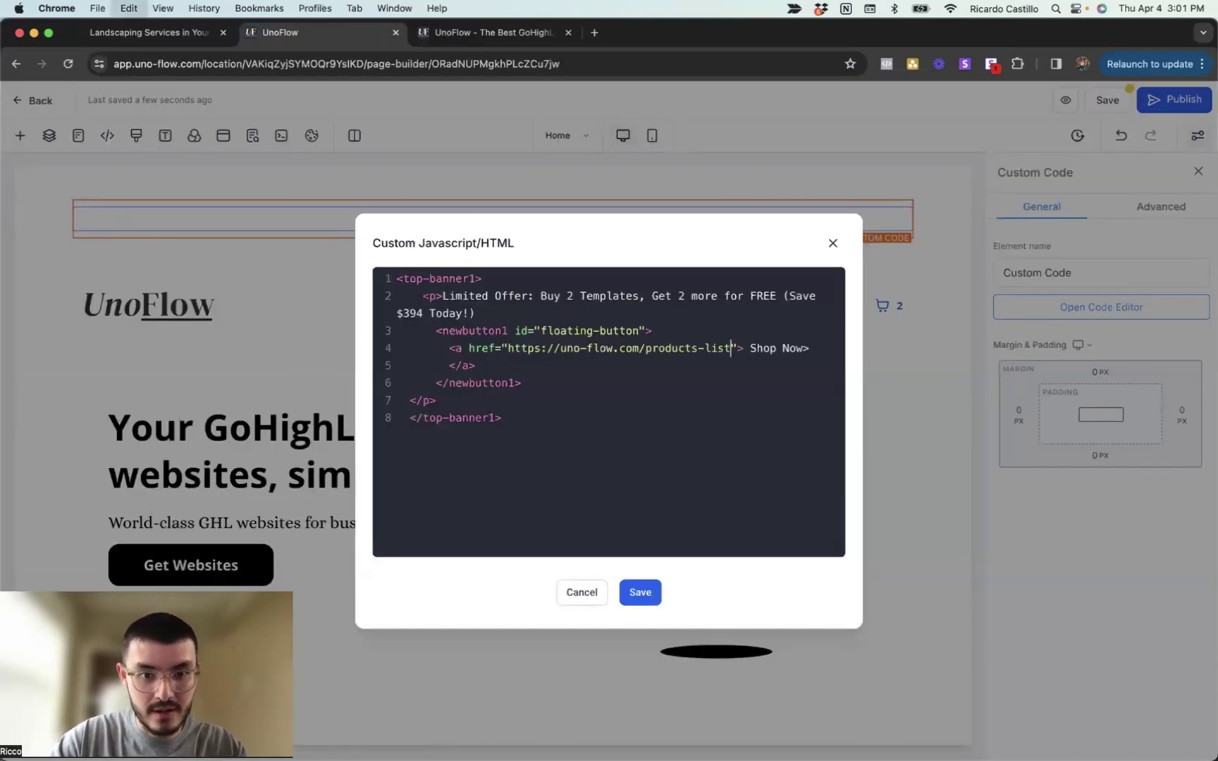
left_click(640, 592)
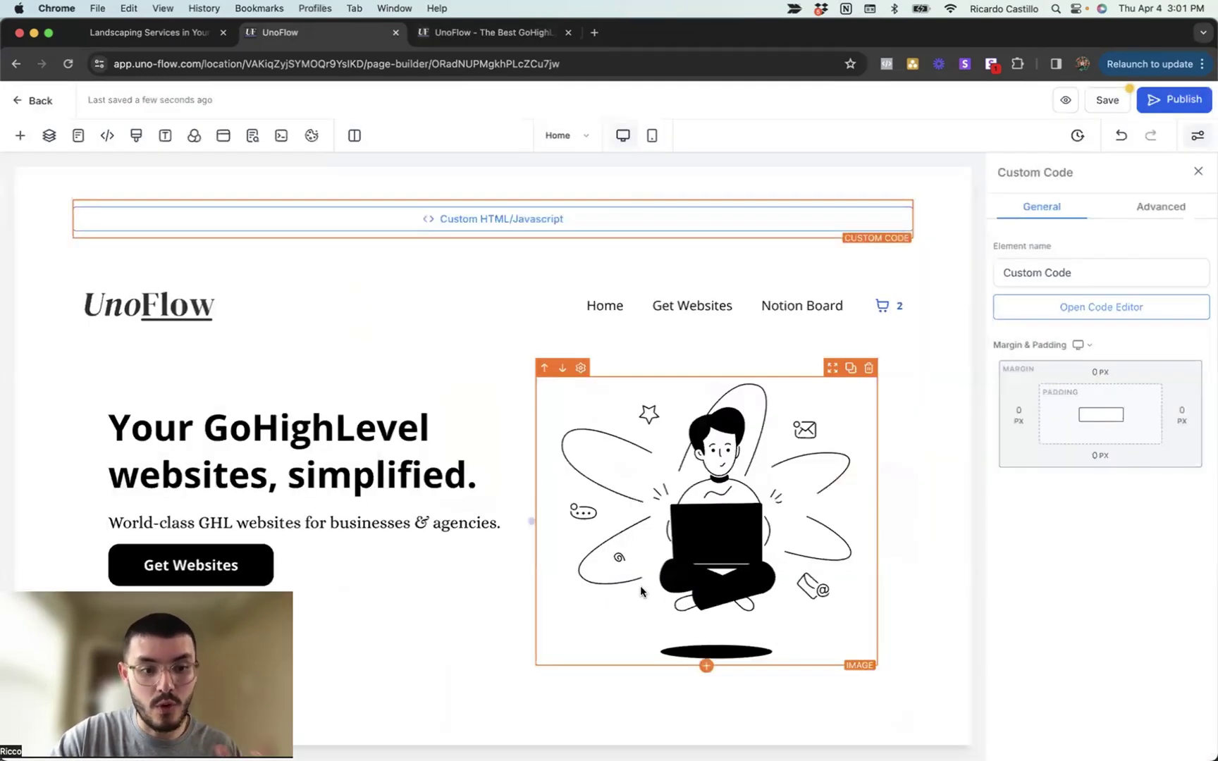
Save the page, check the unstyled Limited Offer banner in preview, and return to the builder.
left_click(1074, 101)
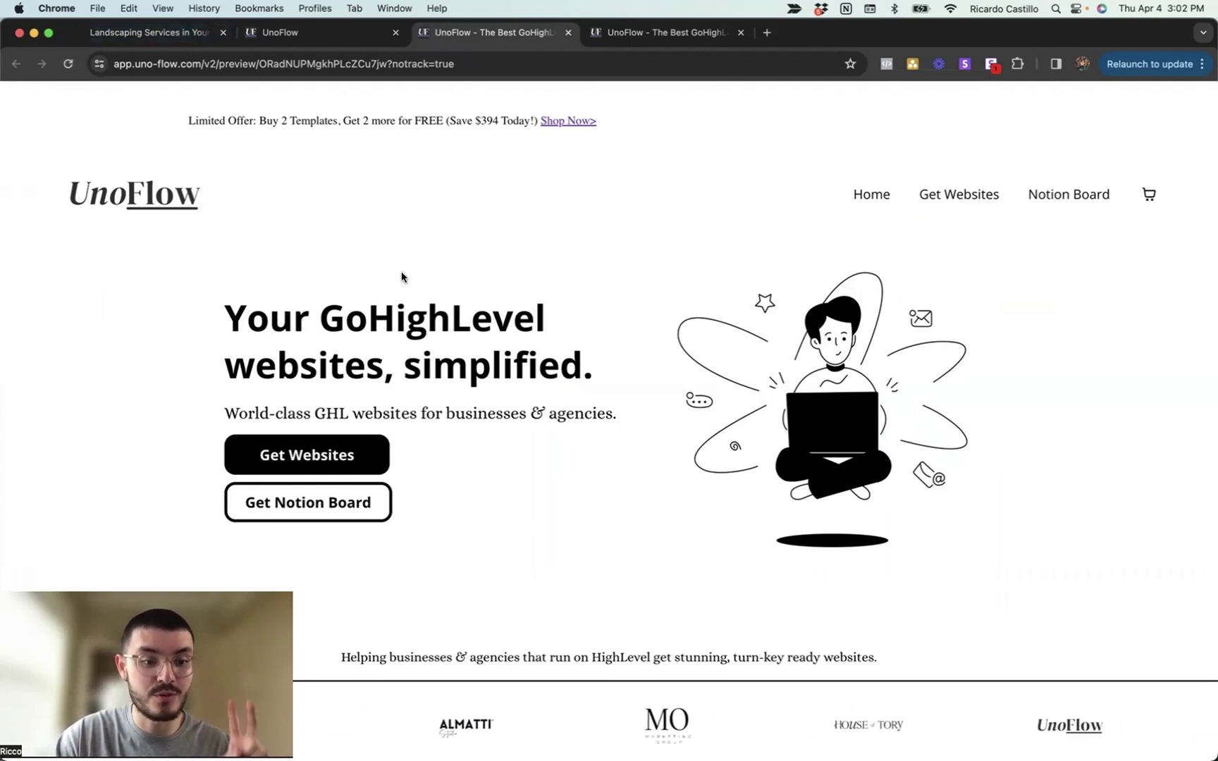
left_click(327, 40)
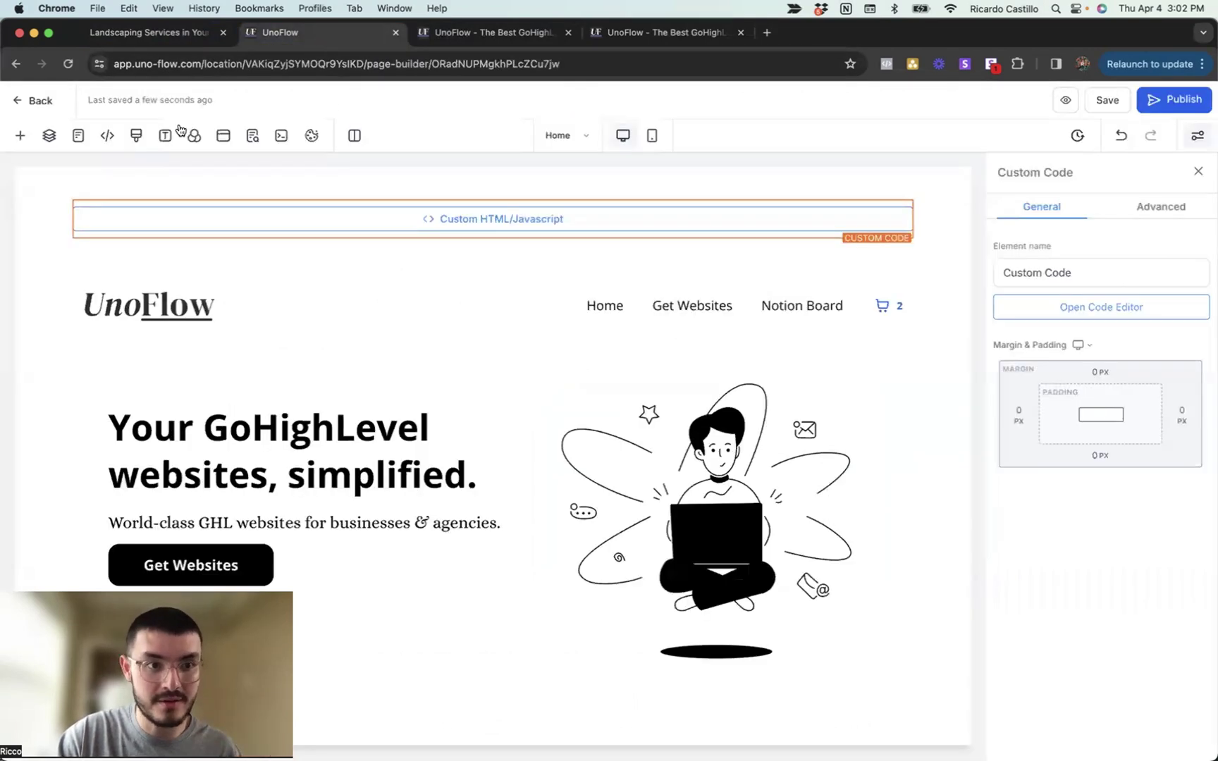
Add blank lines after the END comment in the page's custom CSS.
left_click(137, 138)
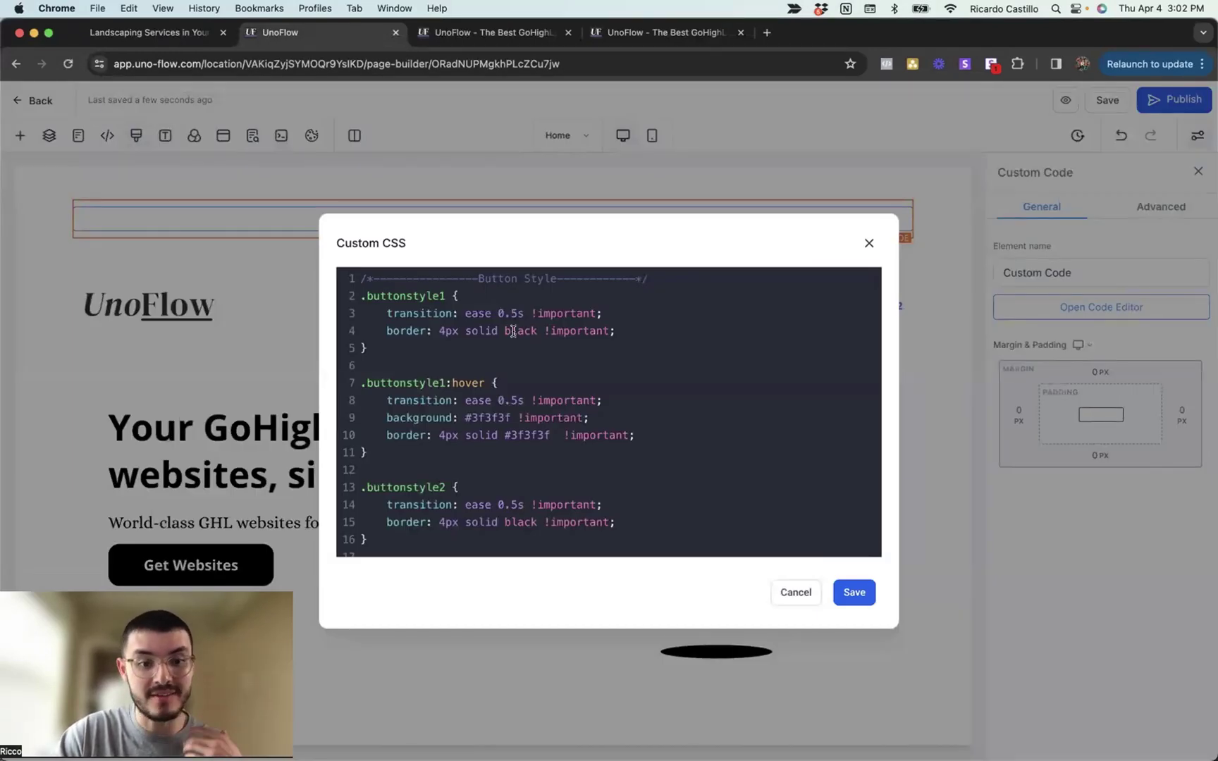
scroll(515, 391, "down", 15)
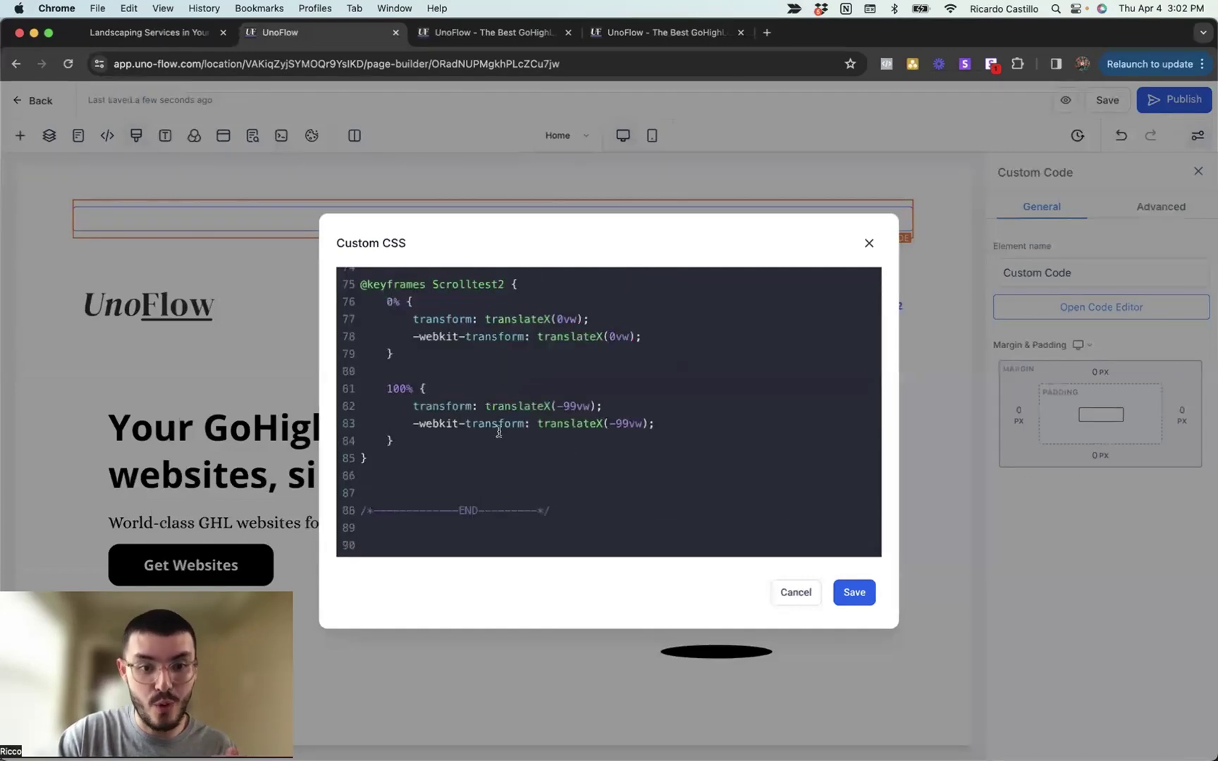
key("Return")
key("Return")
key("Return")
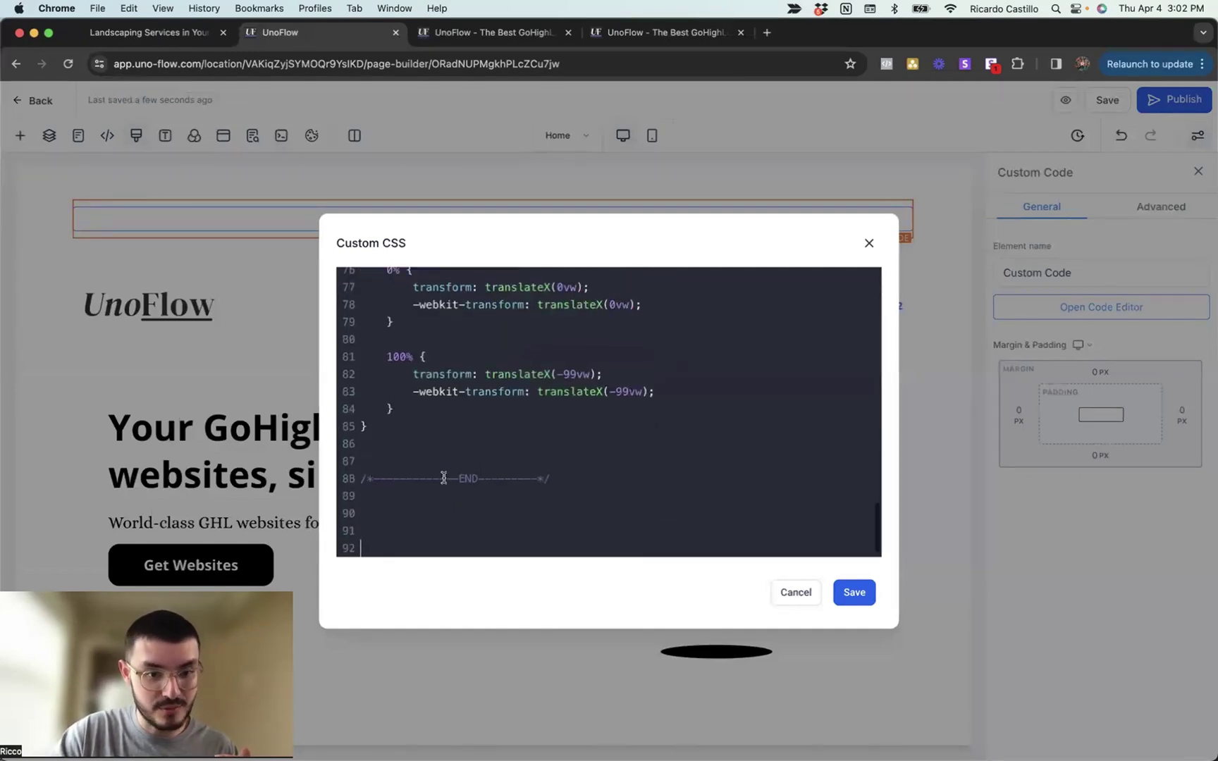
scroll(444, 478, "down", 1)
Bring up the Notion guide's example CSS for the top banner and floating button.
key("ctrl+Up")
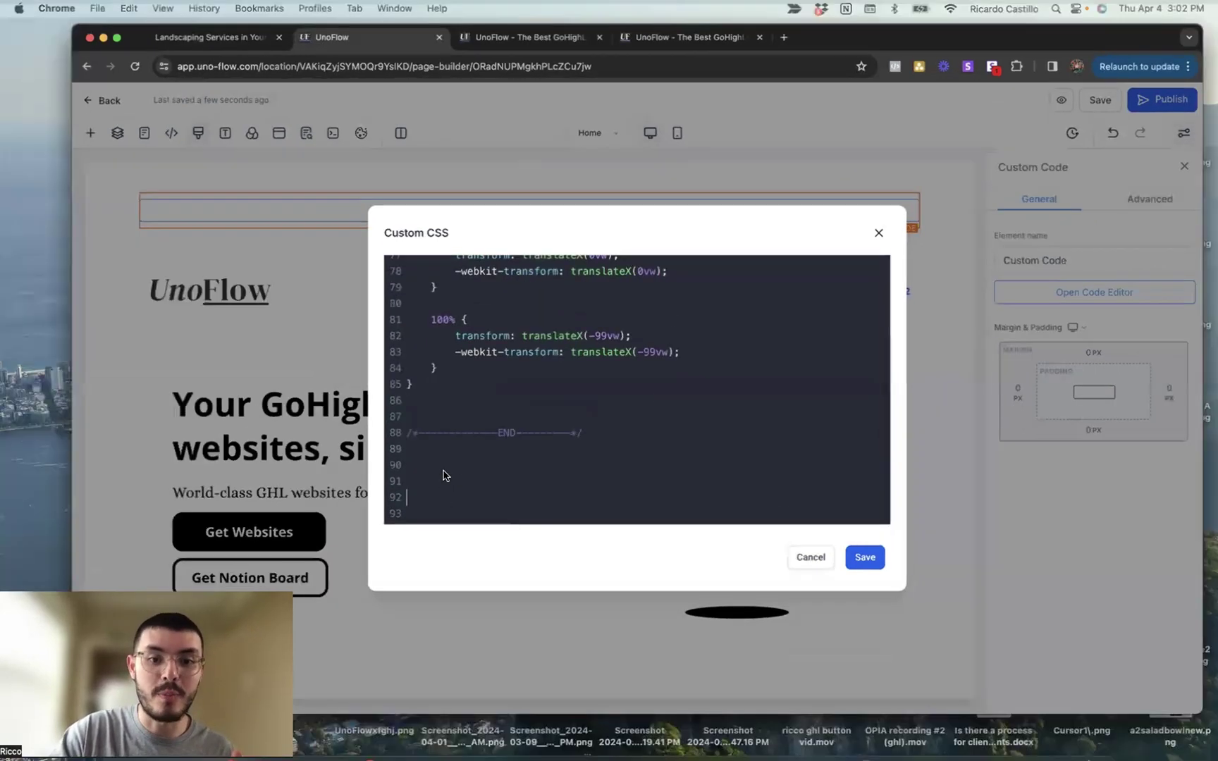
left_click(452, 483)
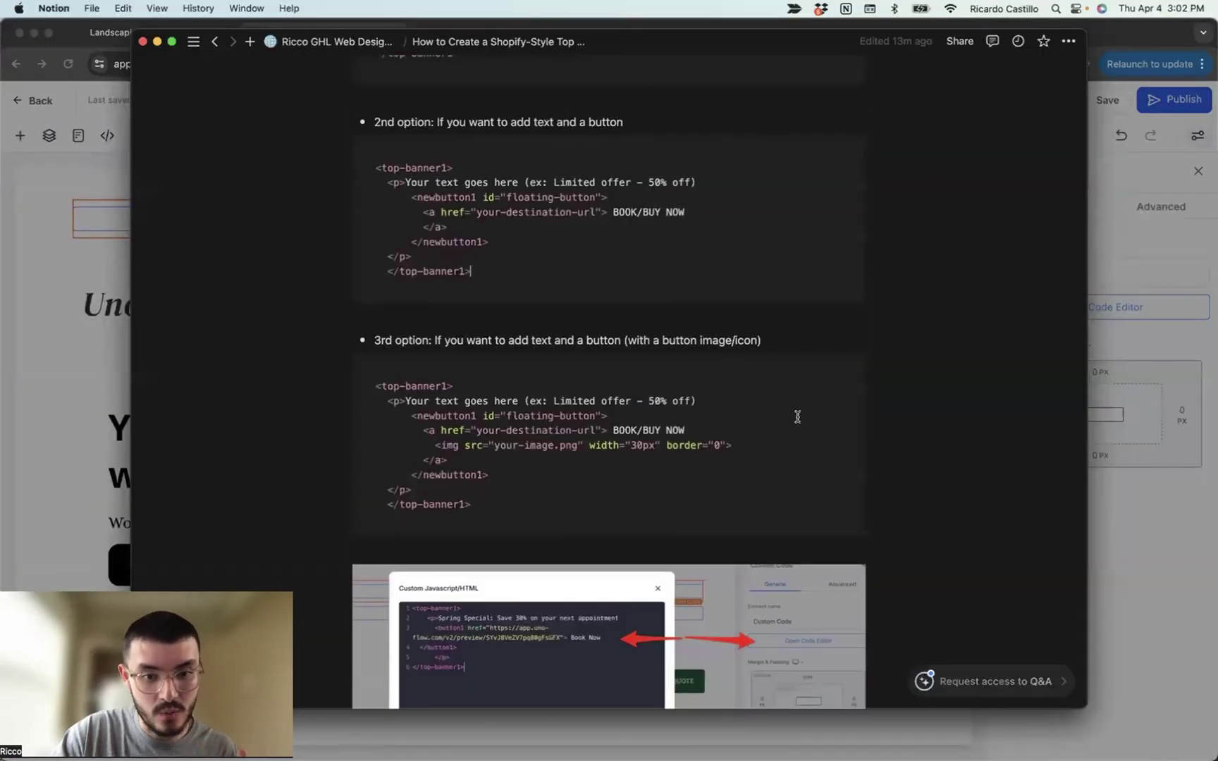
scroll(797, 416, "down", 10)
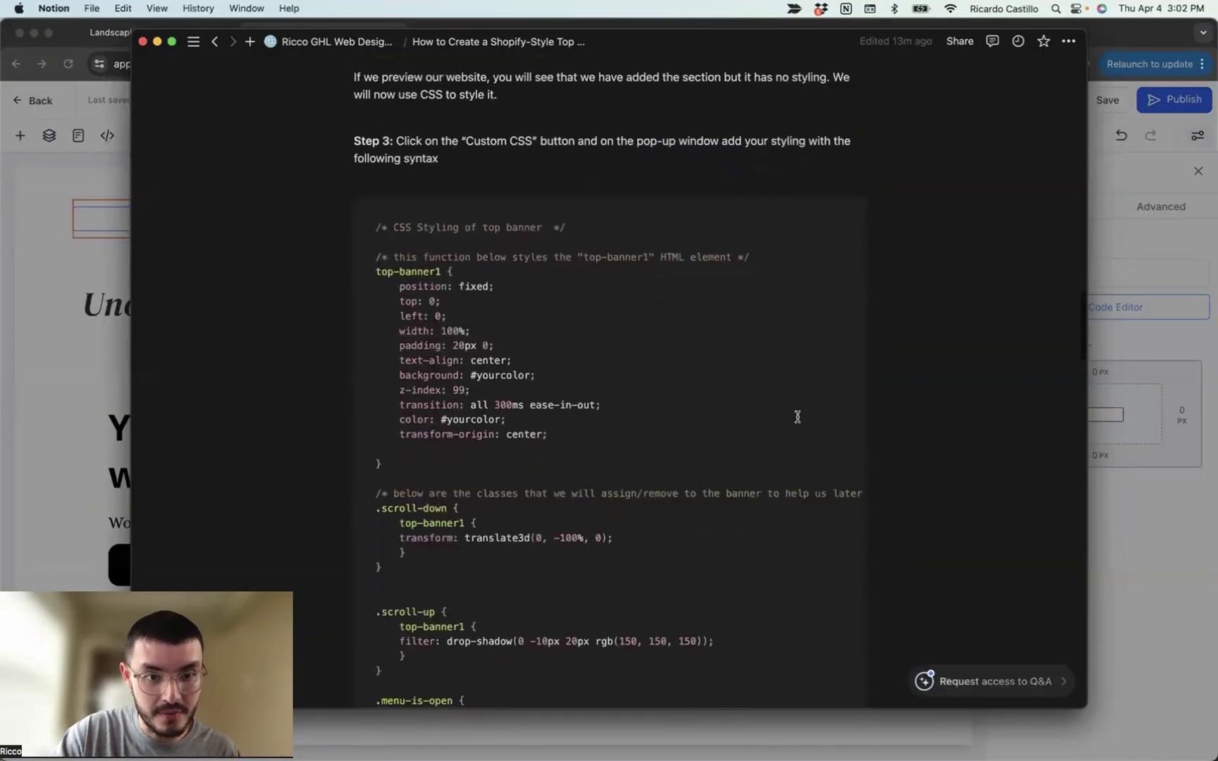
scroll(657, 383, "up", 1)
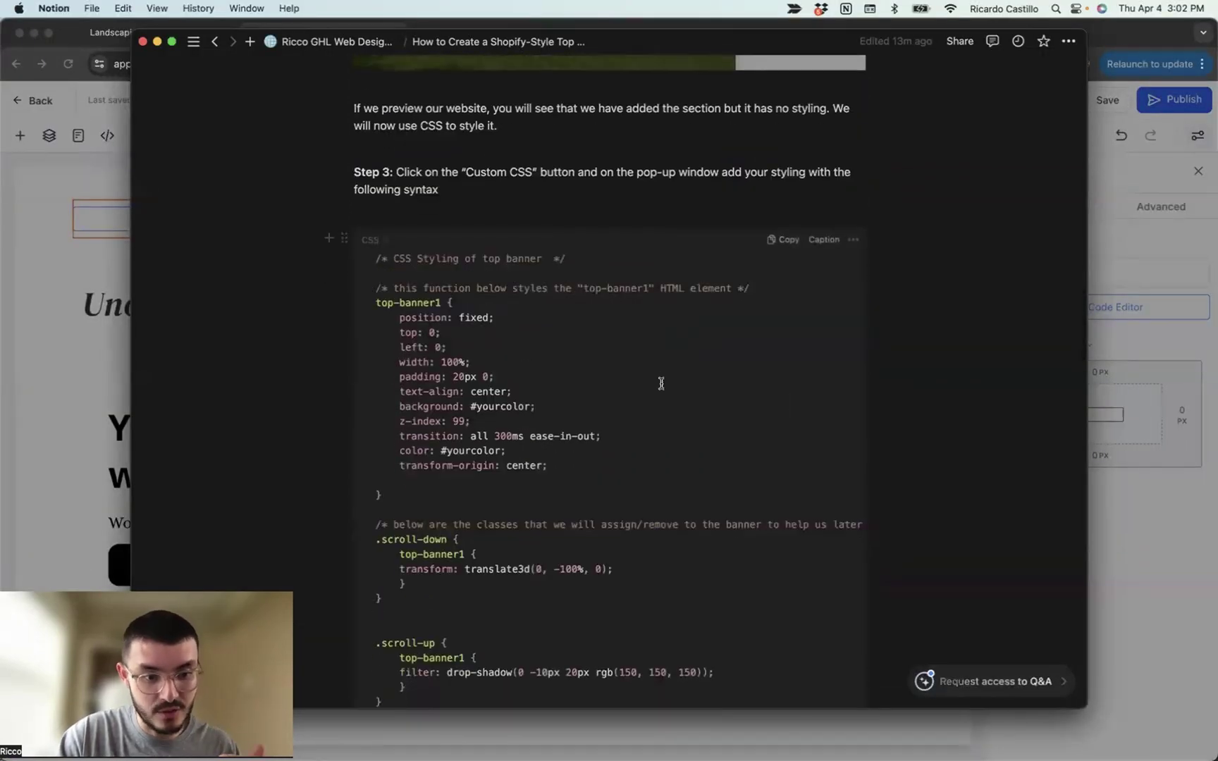
scroll(657, 383, "down", 5)
Paste the Notion guide's banner and floating-button CSS block into Custom CSS and save.
left_click_drag(377, 228, 479, 740)
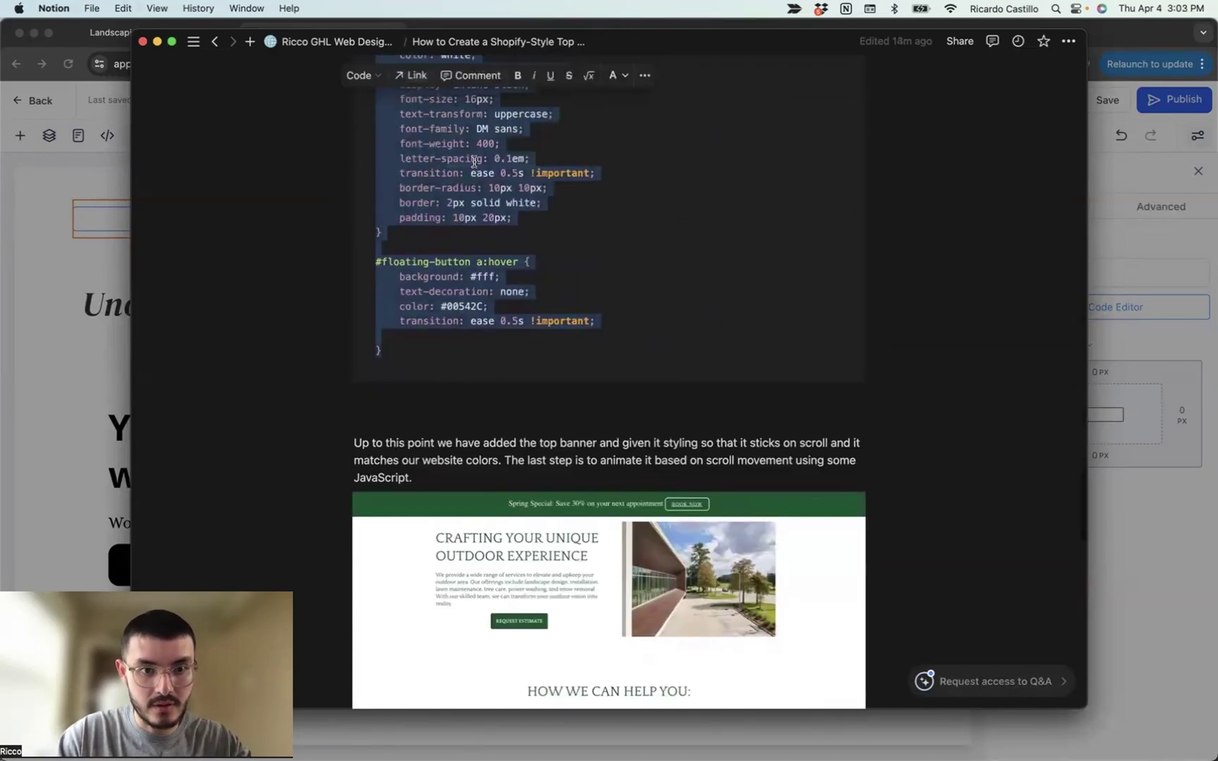
left_click(76, 364)
key("cmd+v")
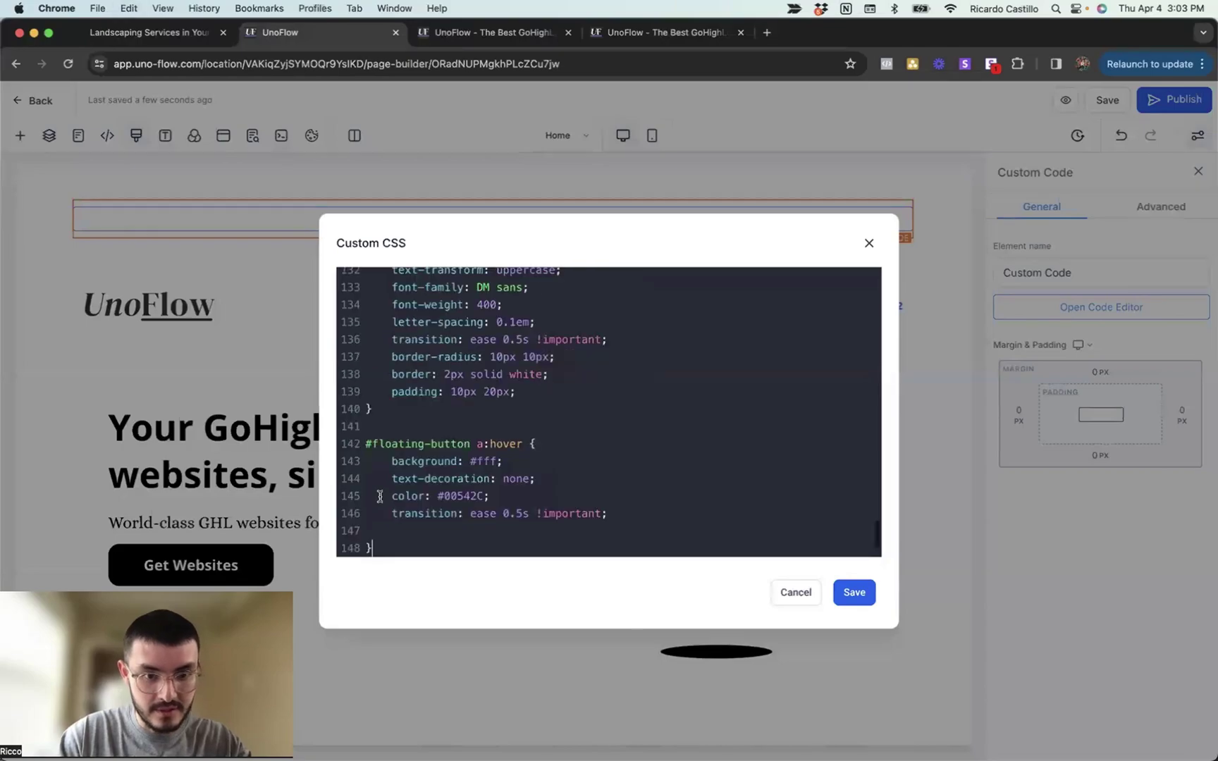
scroll(417, 473, "up", 5)
key("ctrl+Up")
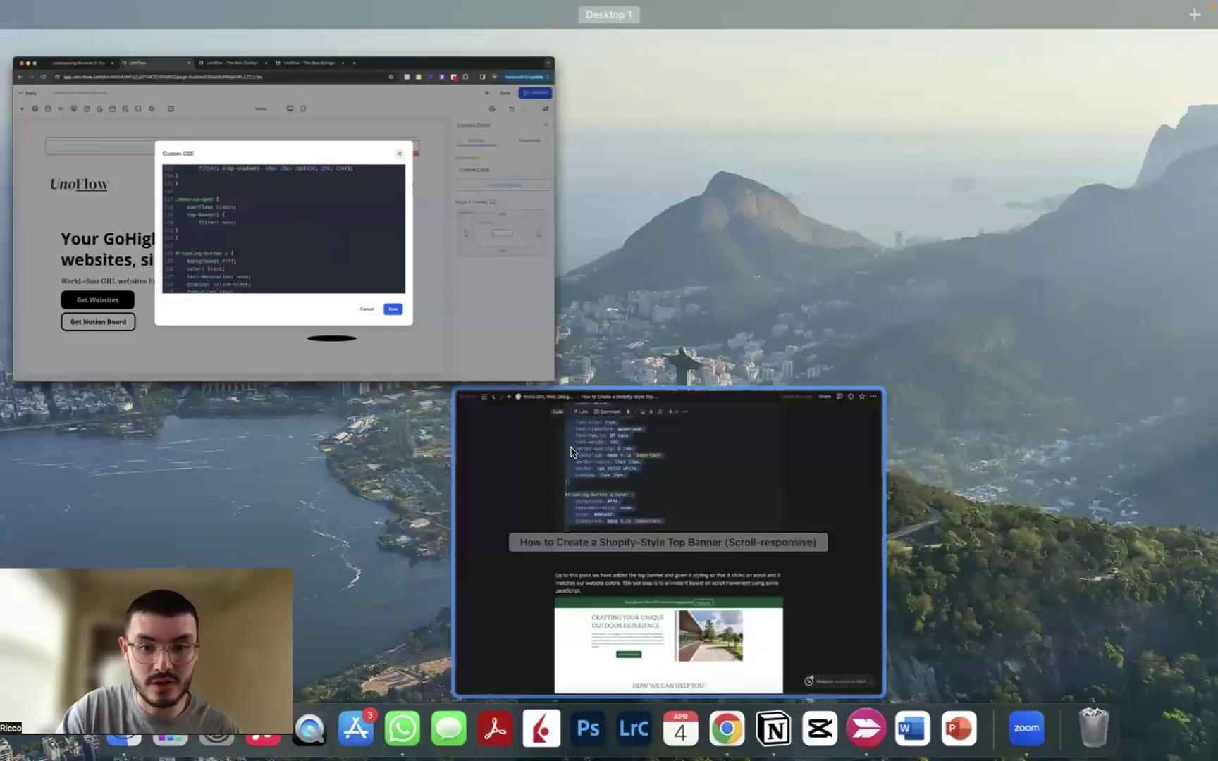
left_click(84, 368)
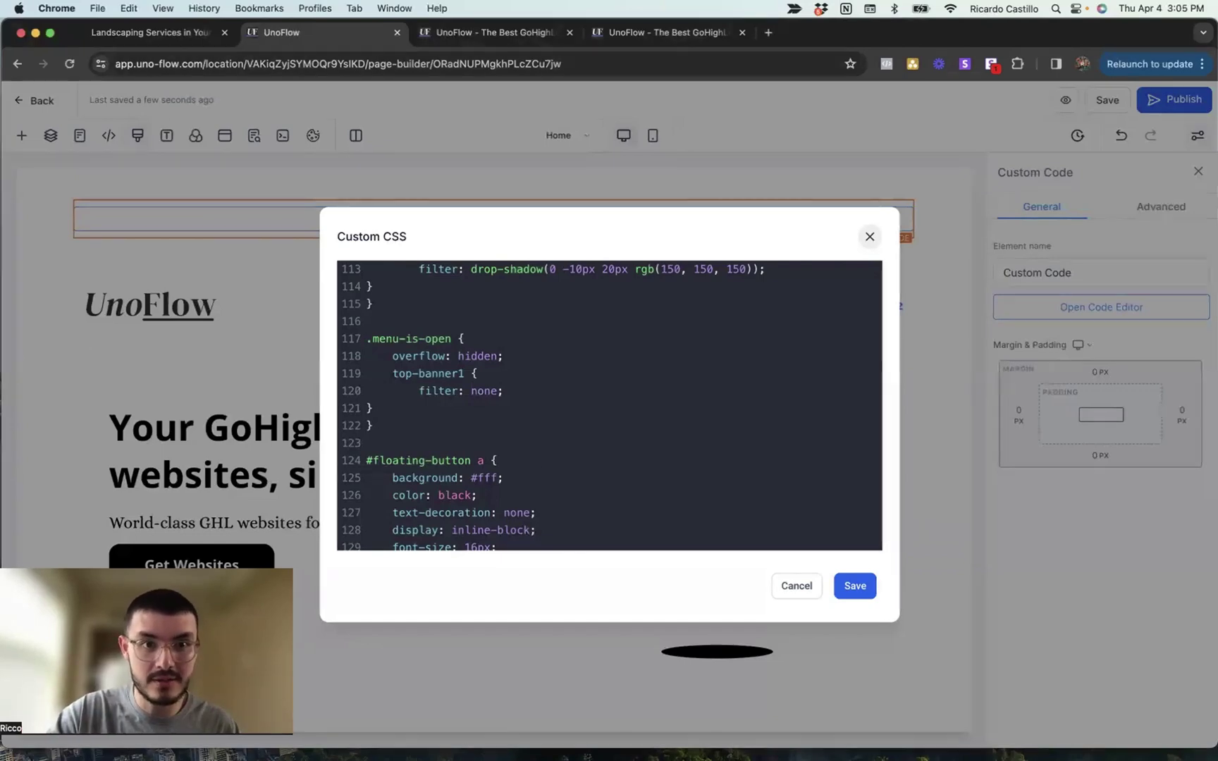
left_click(853, 587)
Save the page and reload the preview to see the styled green banner.
left_click(1107, 100)
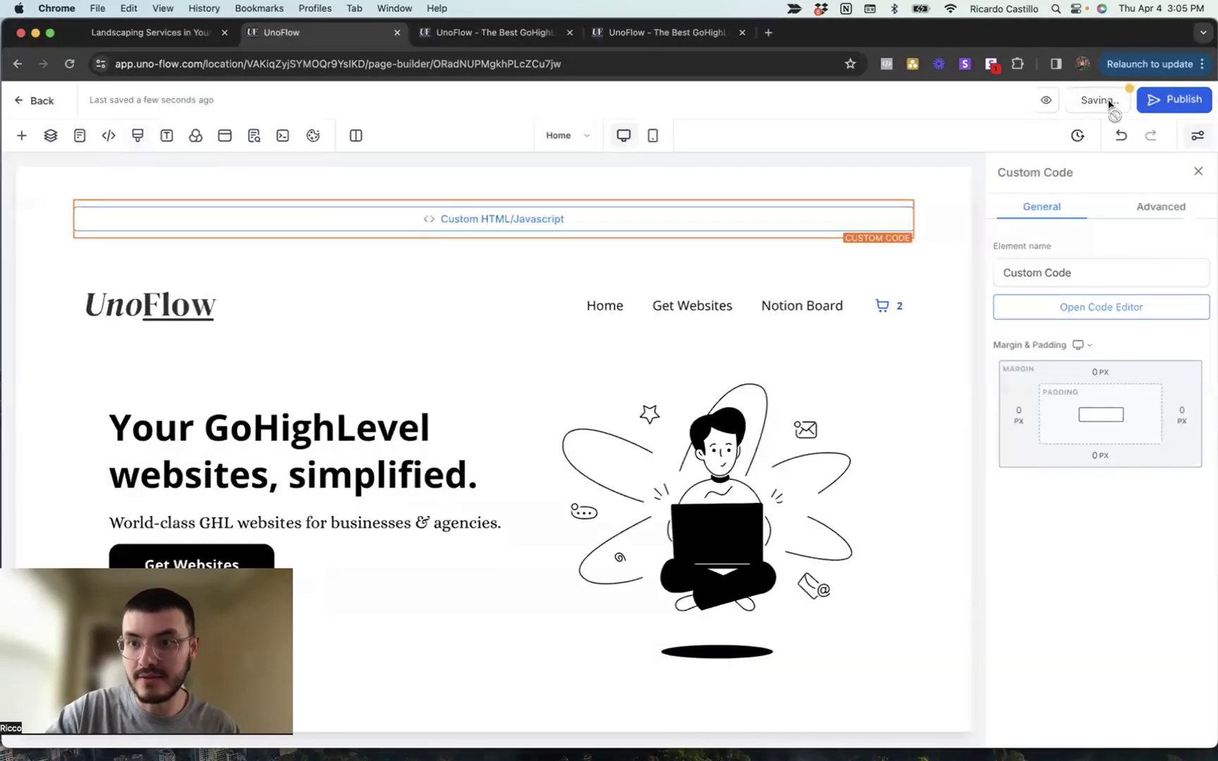
left_click(493, 33)
left_click(507, 65)
key("Return")
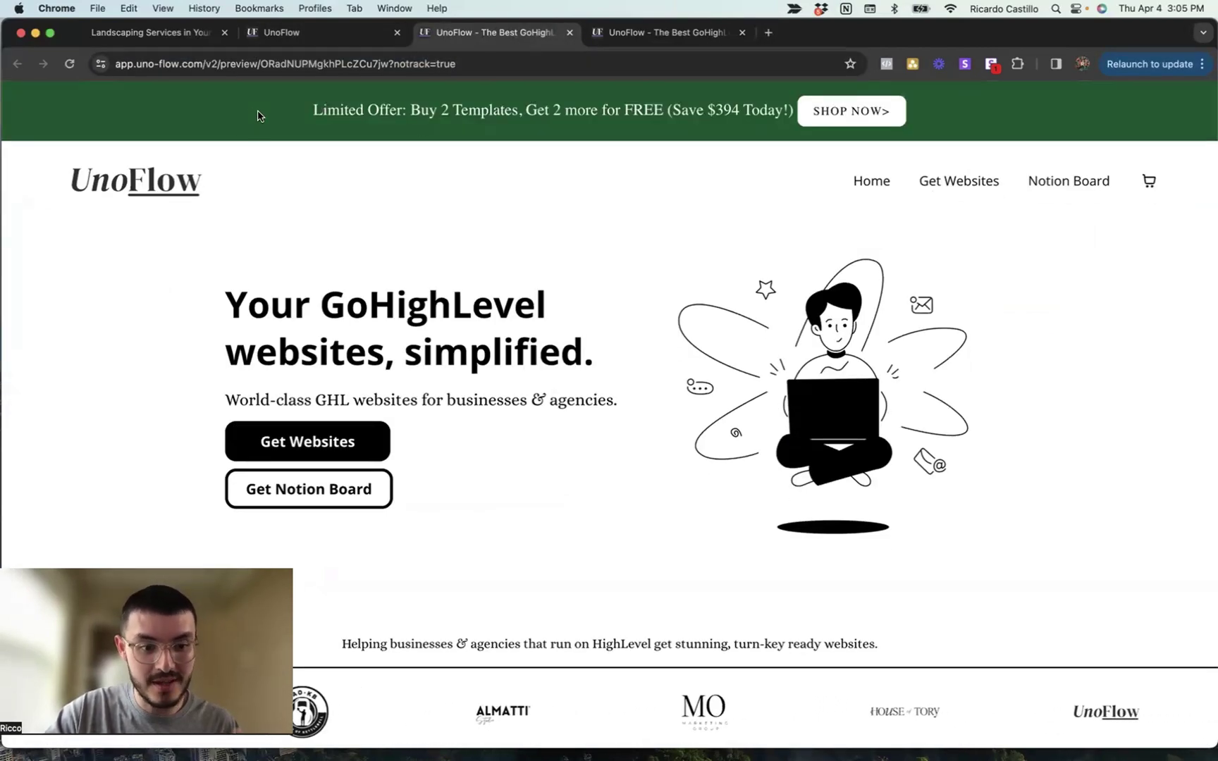
Change the banner background from #00542C to #000, save, and confirm it stays fixed while scrolling.
left_click(282, 32)
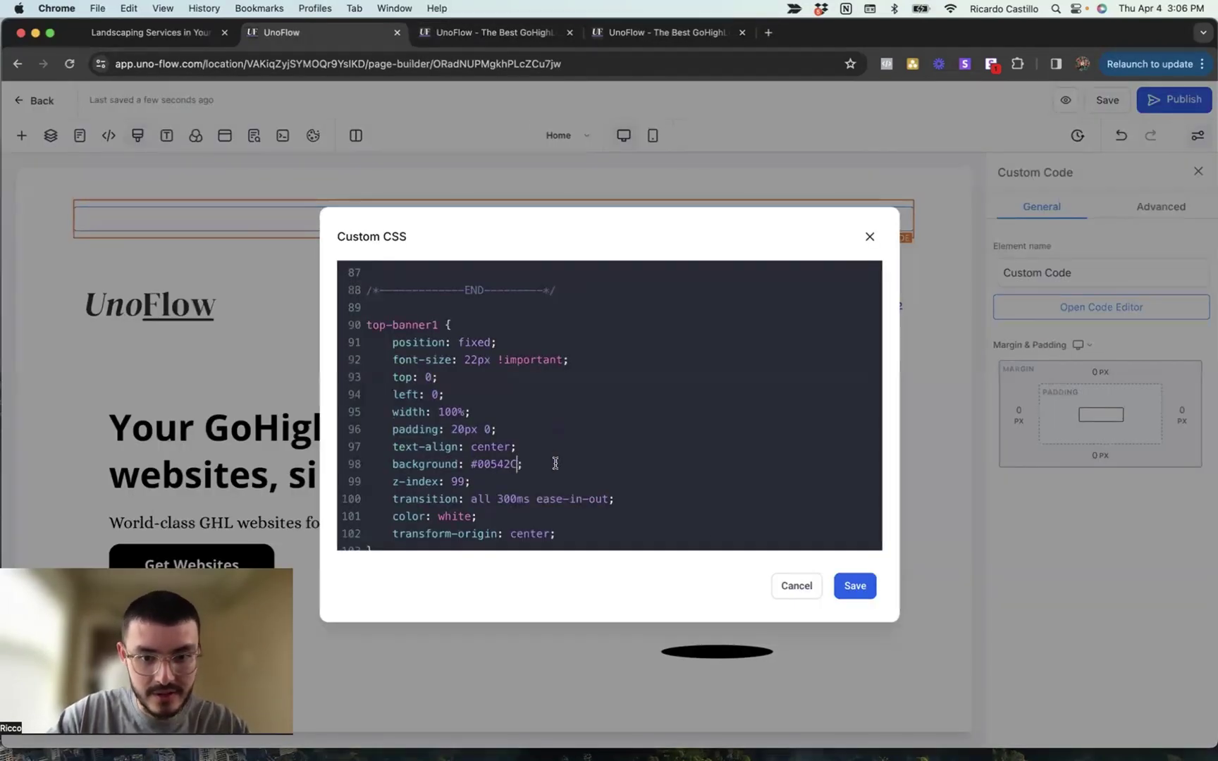
key("BackSpace")
key("BackSpace")
key("BackSpace")
key("BackSpace")
key("BackSpace")
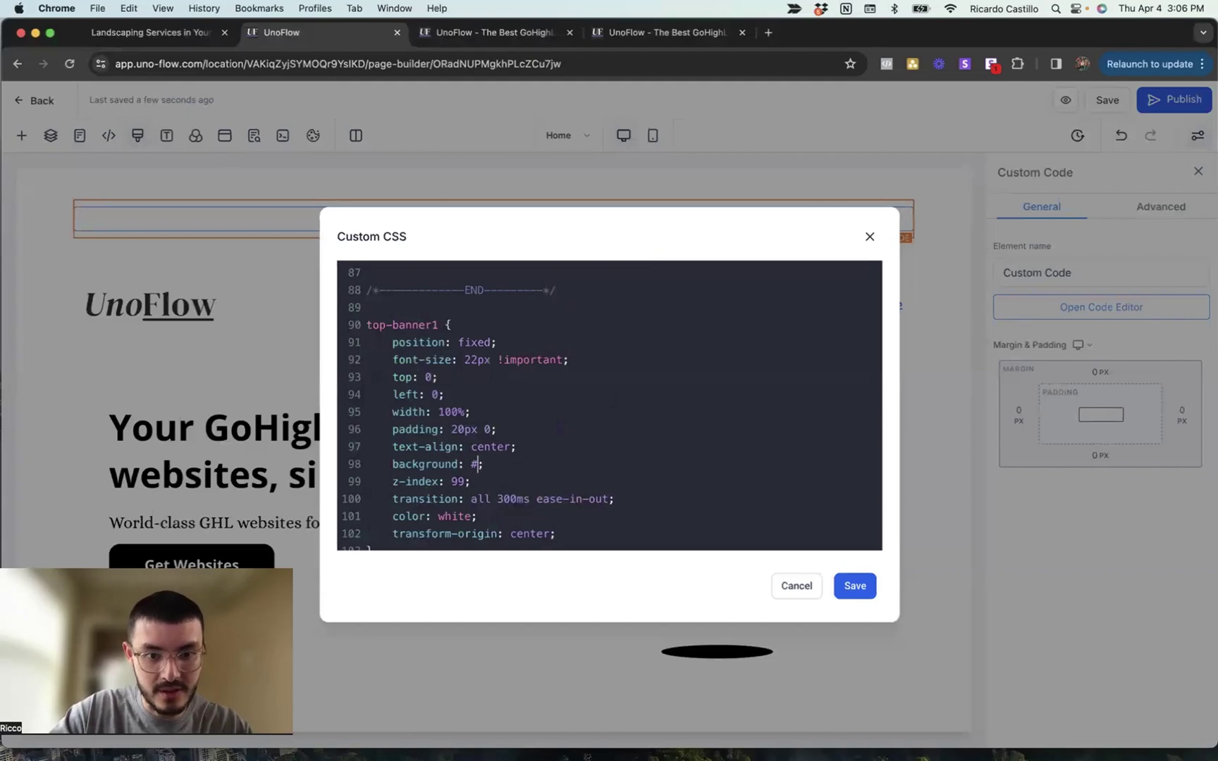
type("000")
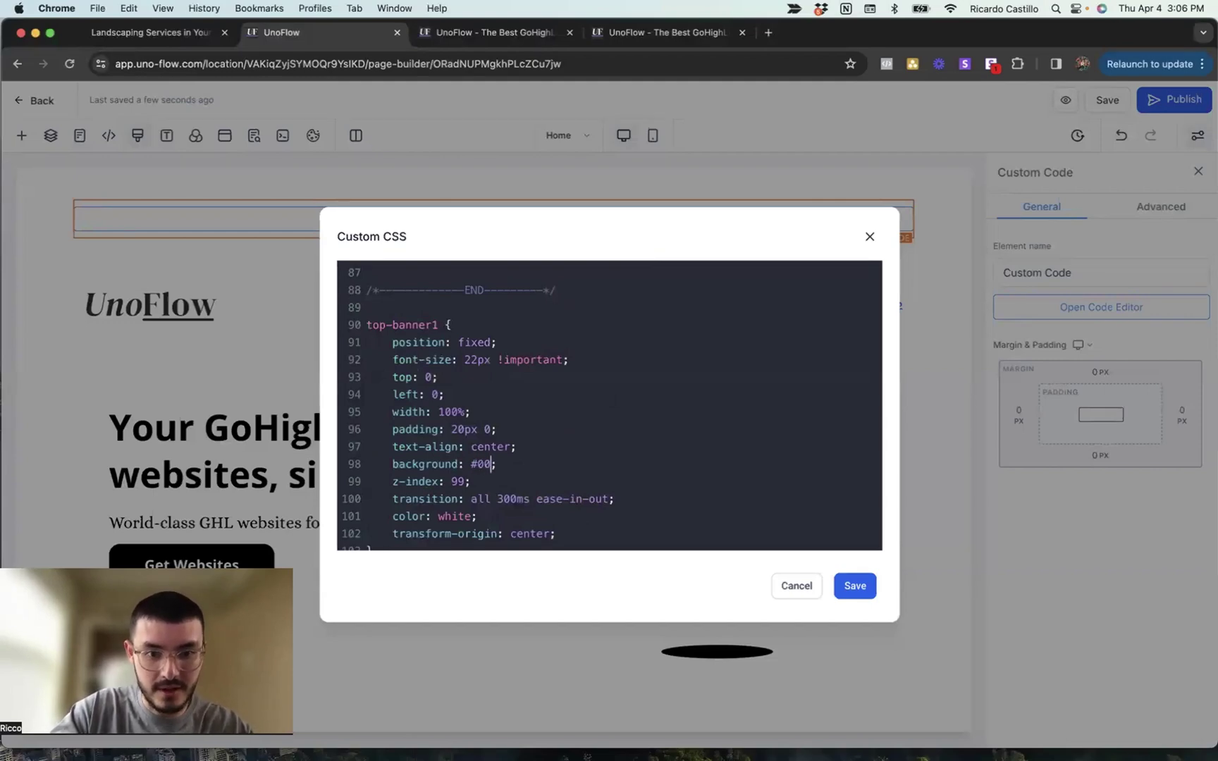
left_click(855, 585)
left_click(493, 32)
left_click(507, 70)
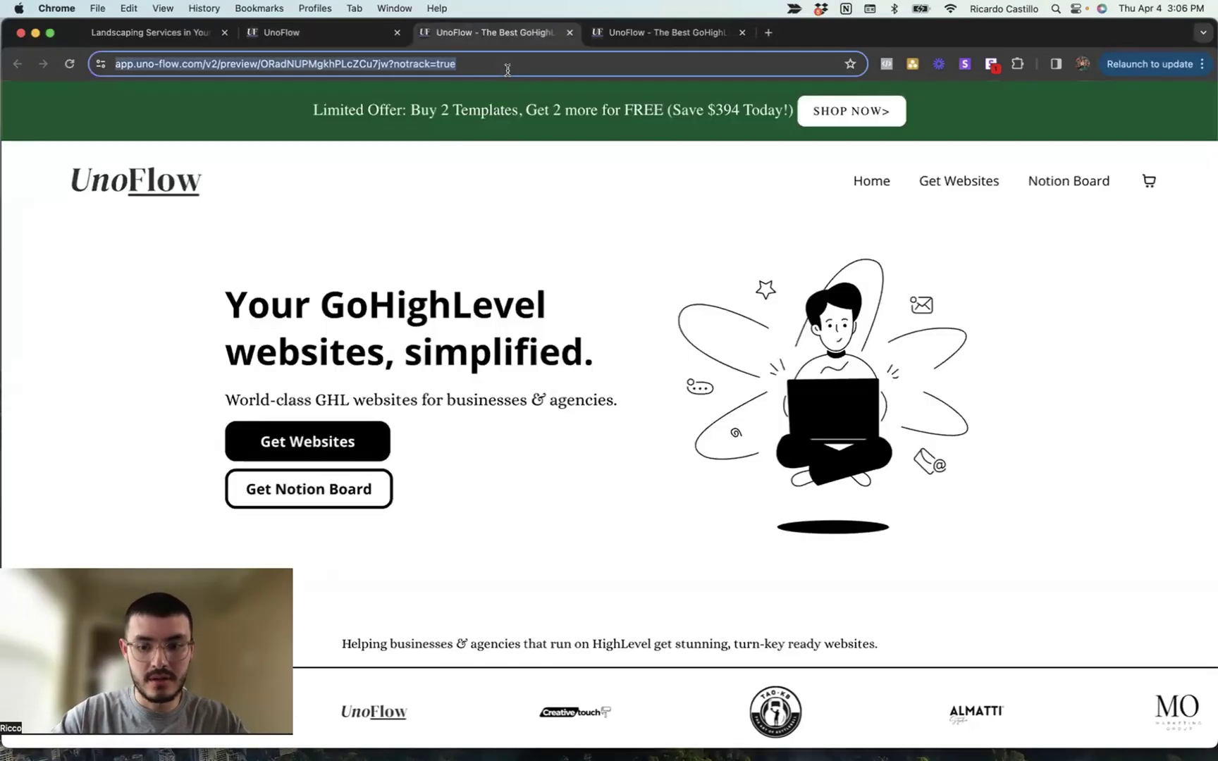
key("Return")
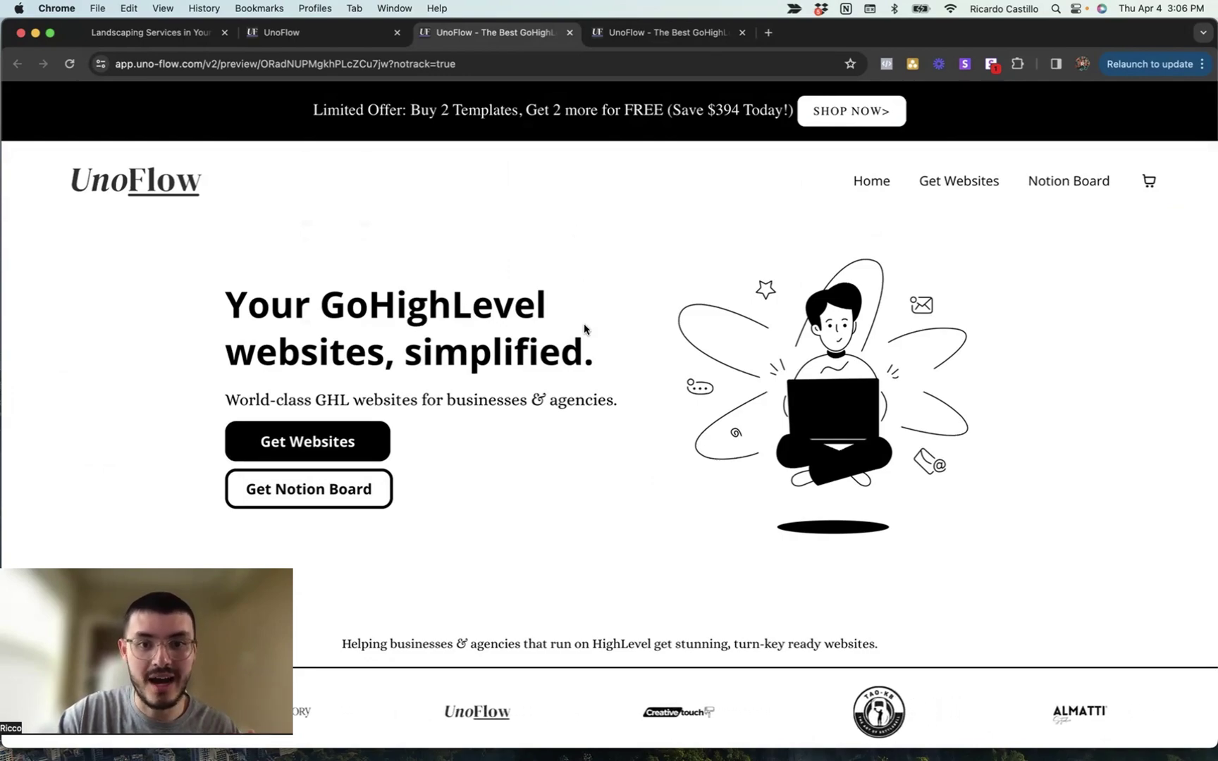
scroll(589, 350, "down", 8)
scroll(589, 351, "up", 5)
scroll(589, 350, "down", 3)
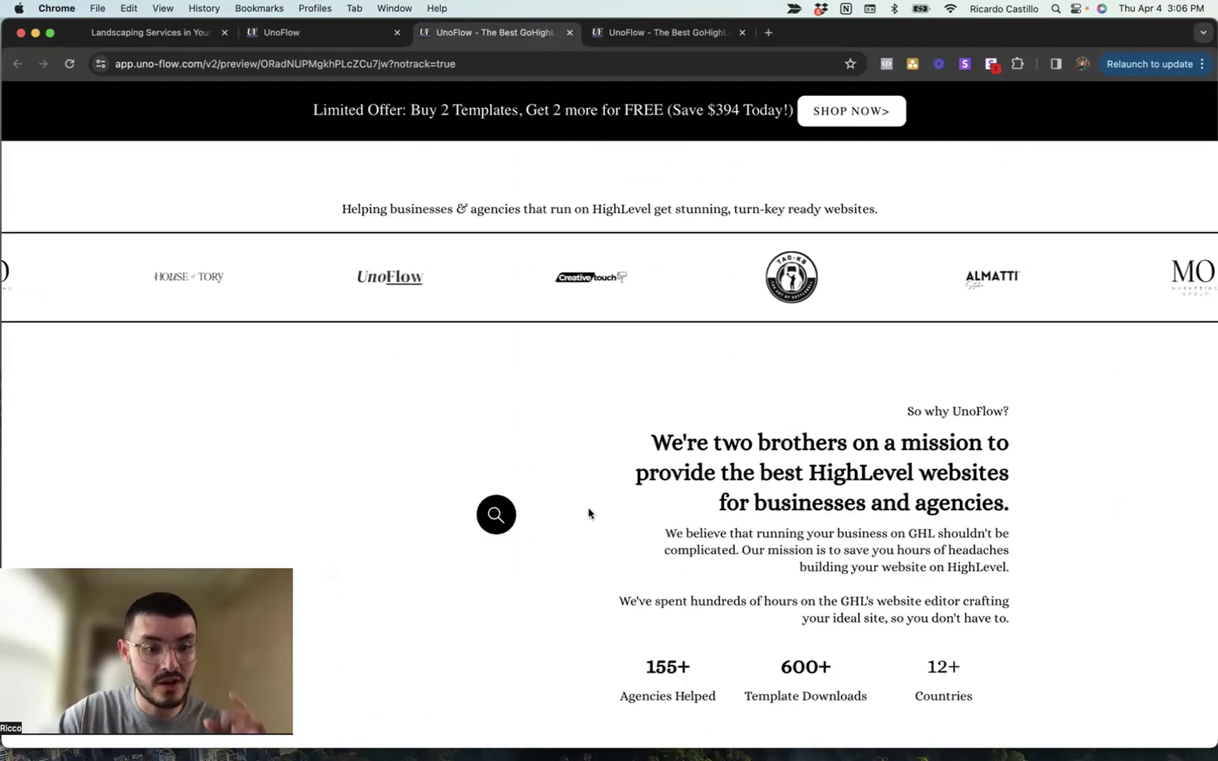
Add a second Custom HTML/Javascript element below the first and open its empty code editor.
left_click(316, 36)
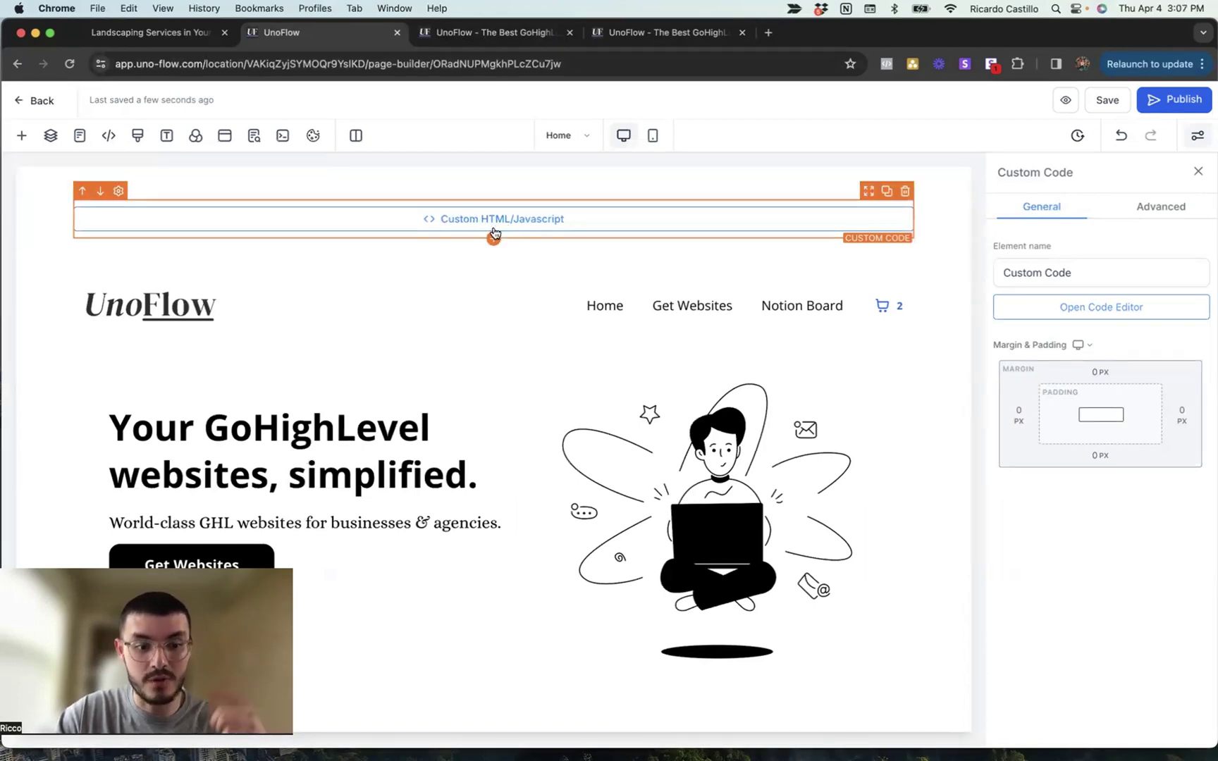
left_click(494, 240)
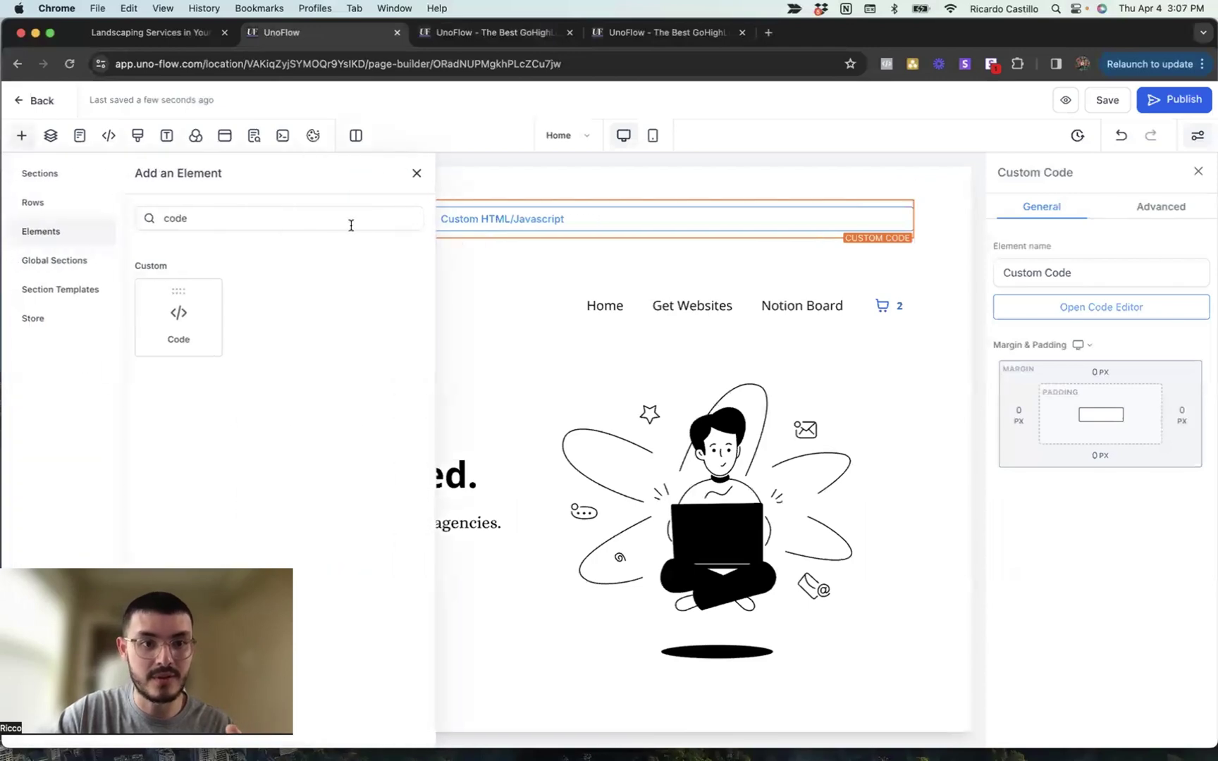
left_click(185, 321)
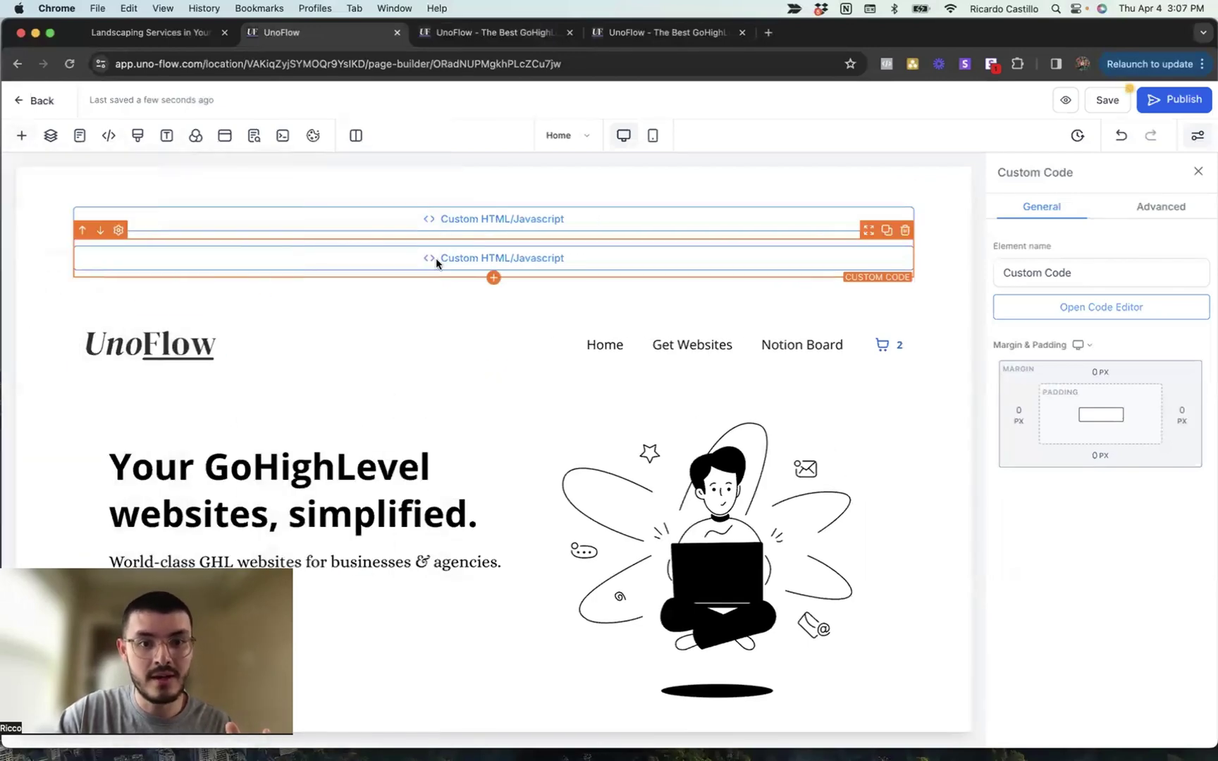
left_click(1027, 307)
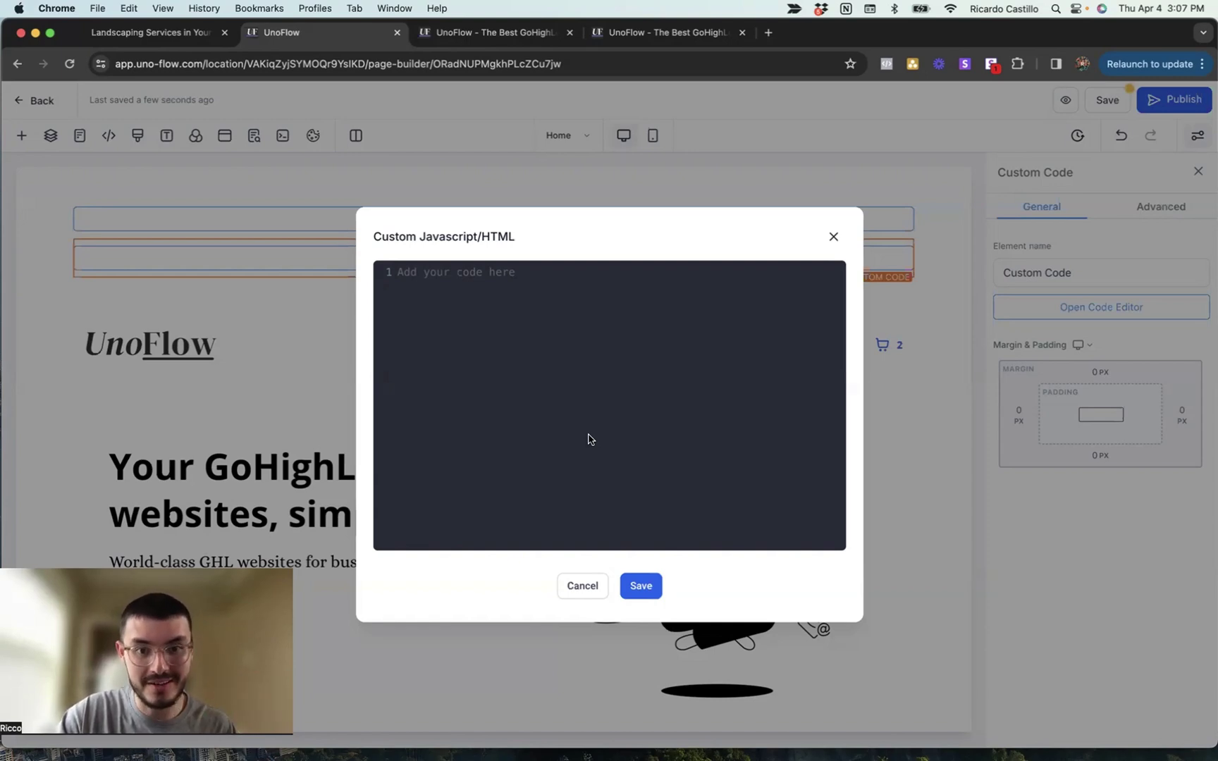
Paste the guide's Step 5 scroll-tracking JavaScript into the second element and save it.
key("super+Tab")
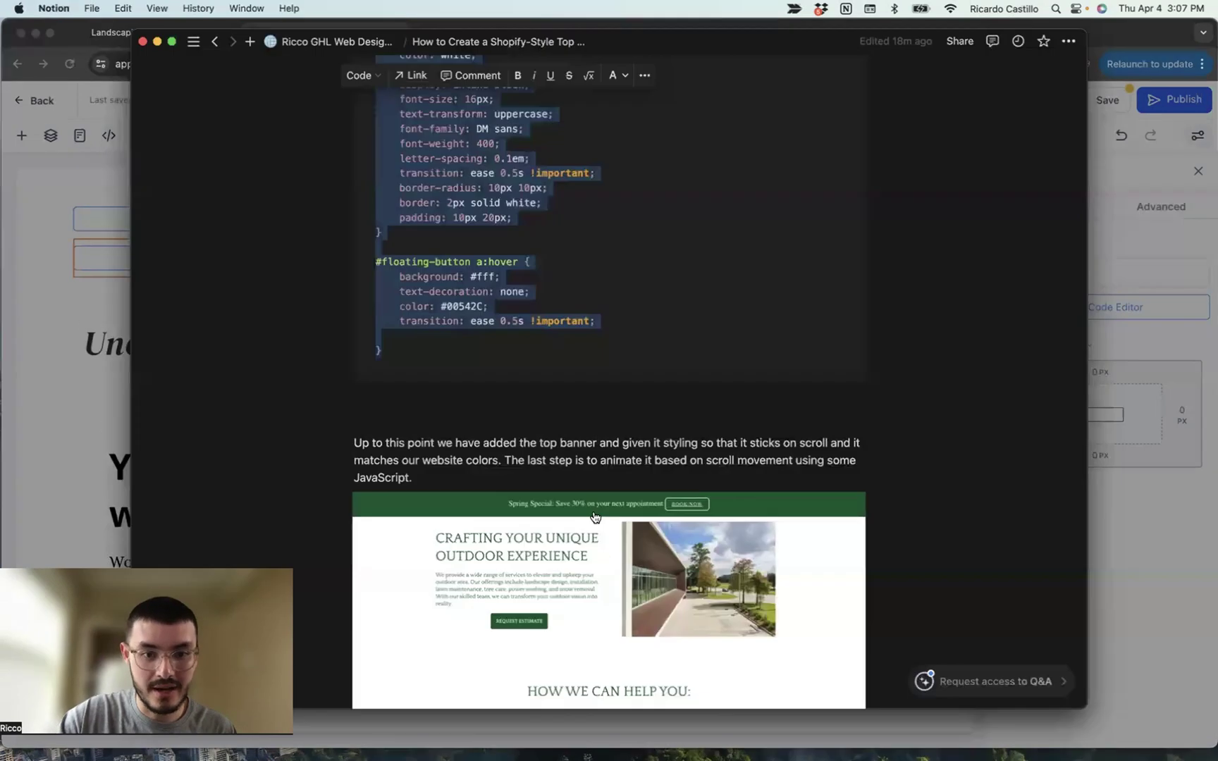
scroll(592, 479, "down", 15)
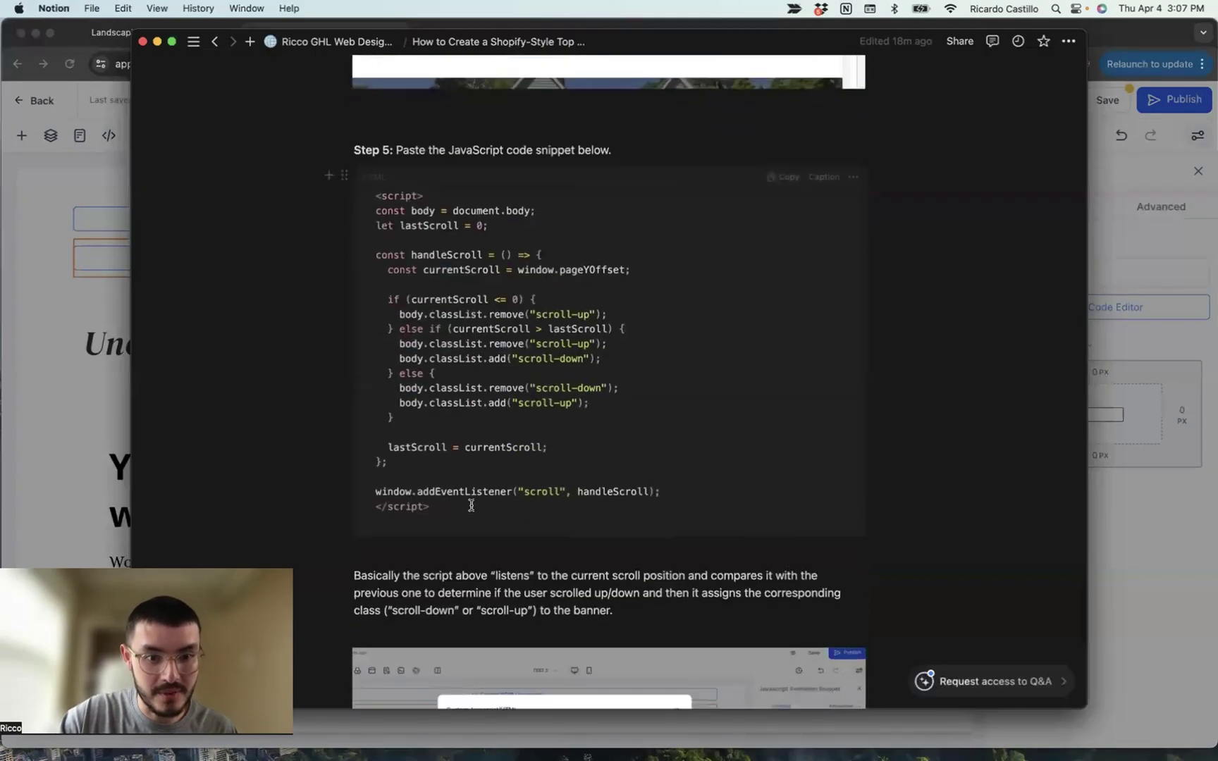
left_click_drag(467, 505, 376, 195)
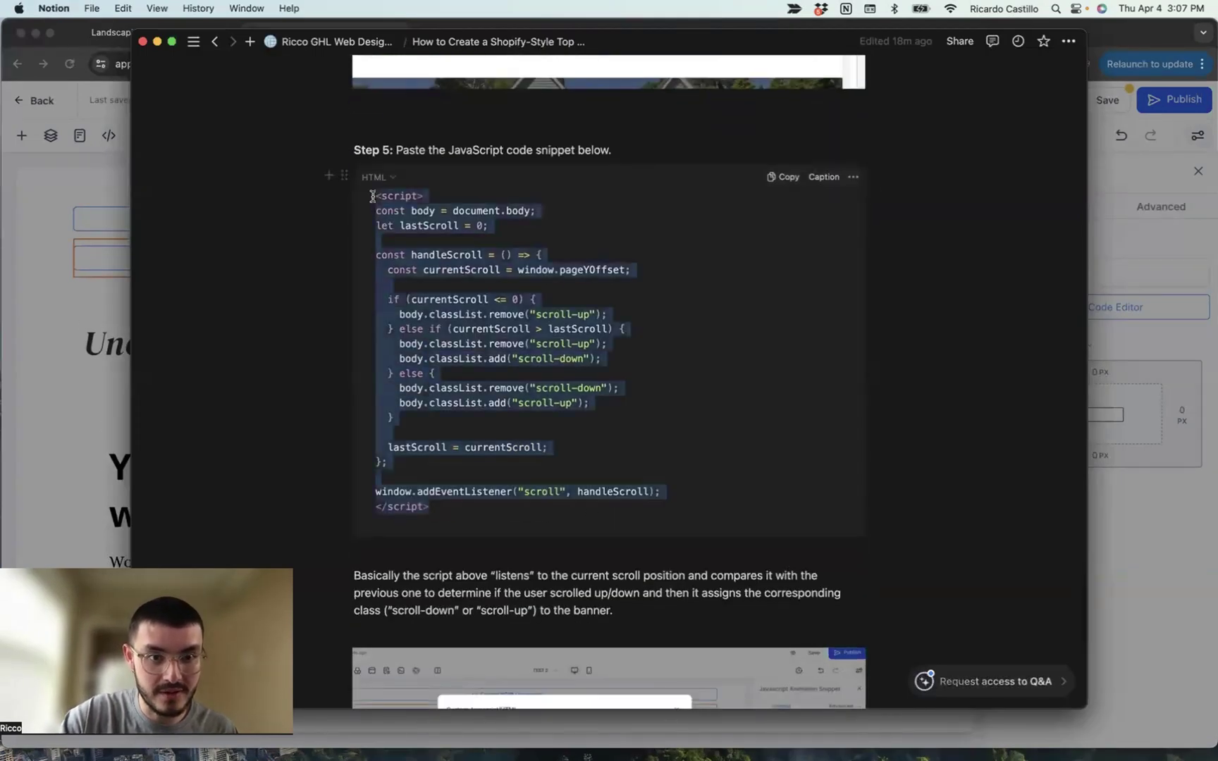
key("super+c")
key("super+Tab")
key("super+v")
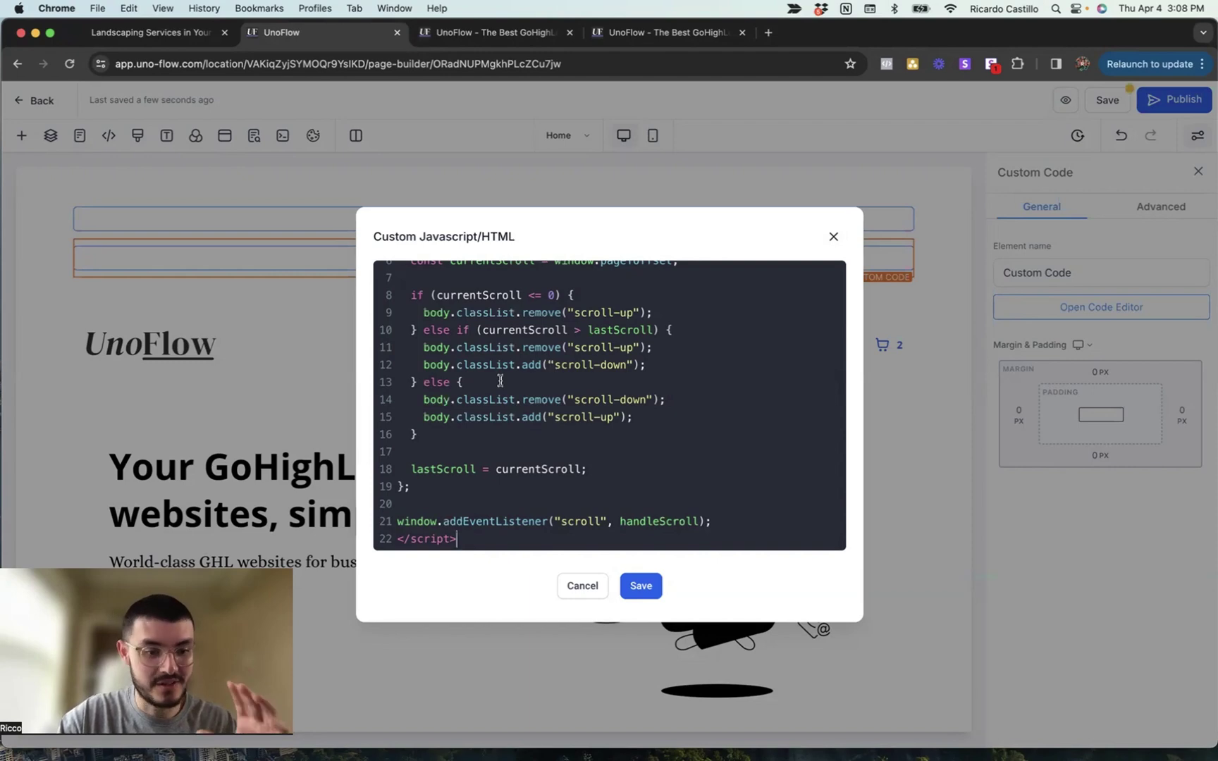
scroll(500, 380, "up", 2)
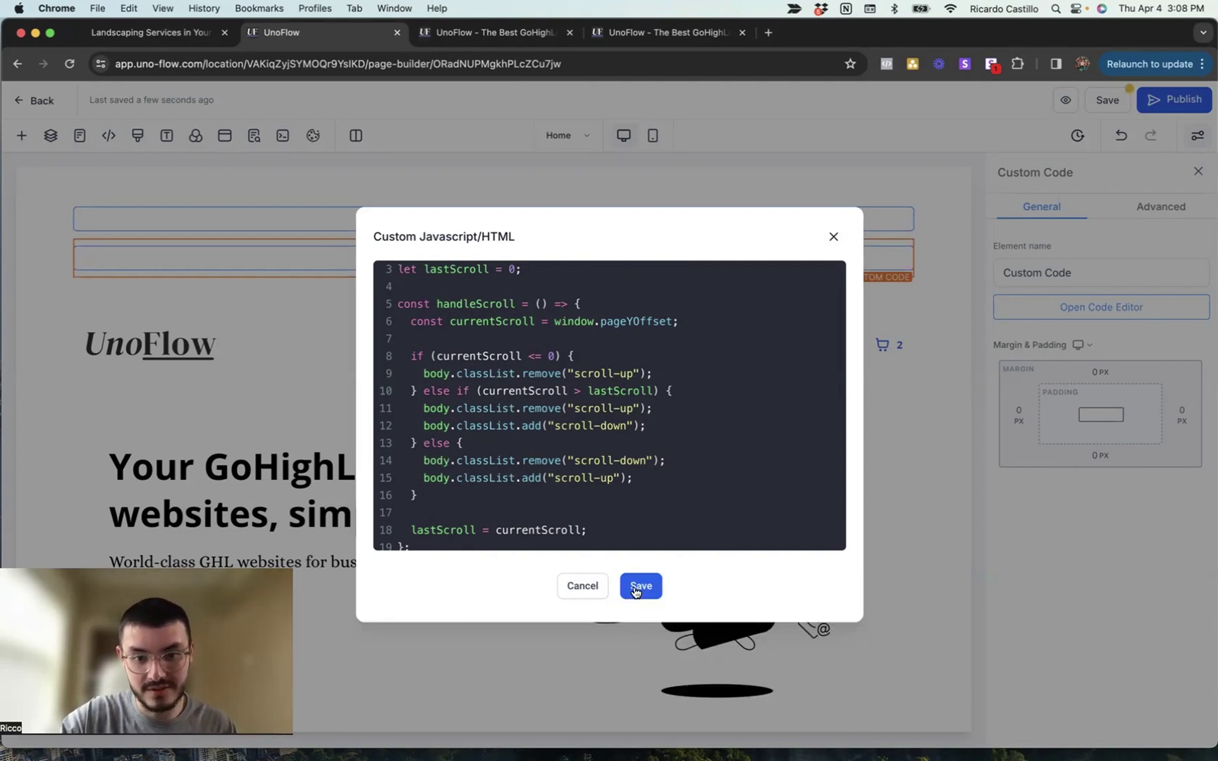
left_click(637, 586)
Preview the homepage, scrolling down and up to confirm the black Limited Offer banner hides and returns.
left_click(1034, 99)
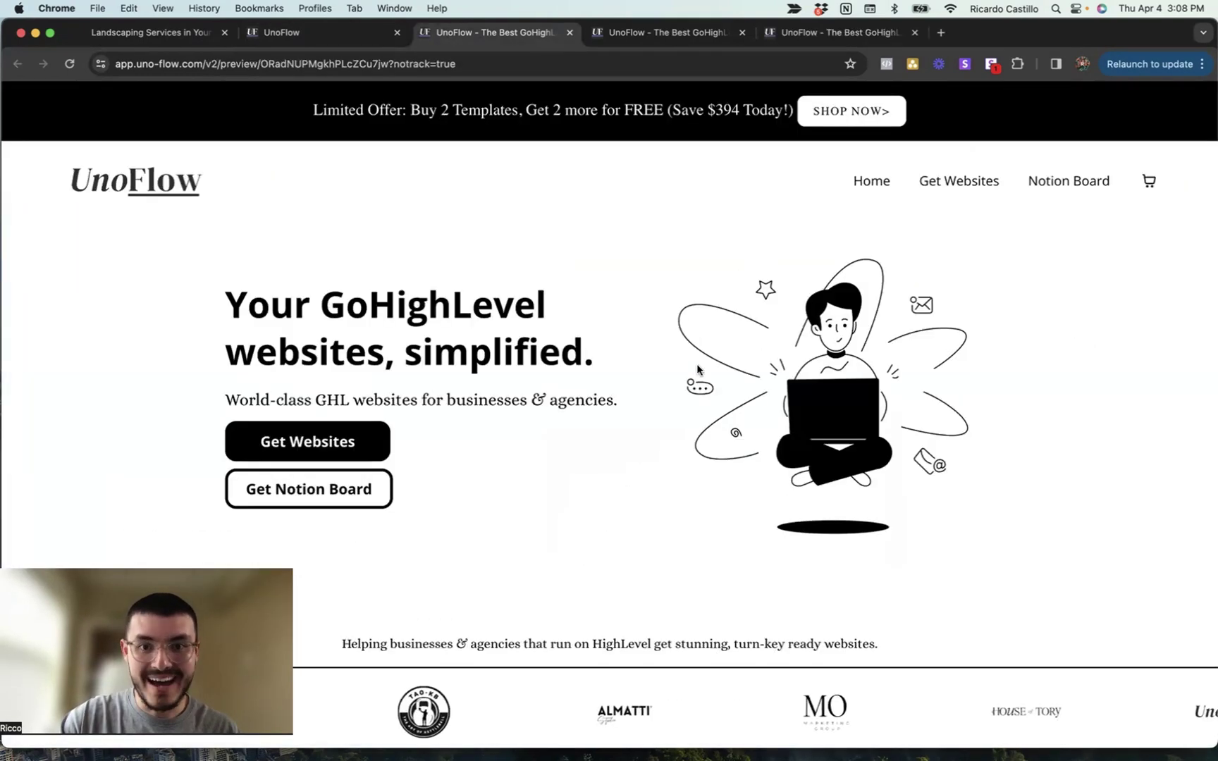
scroll(684, 394, "down", 5)
scroll(684, 398, "down", 10)
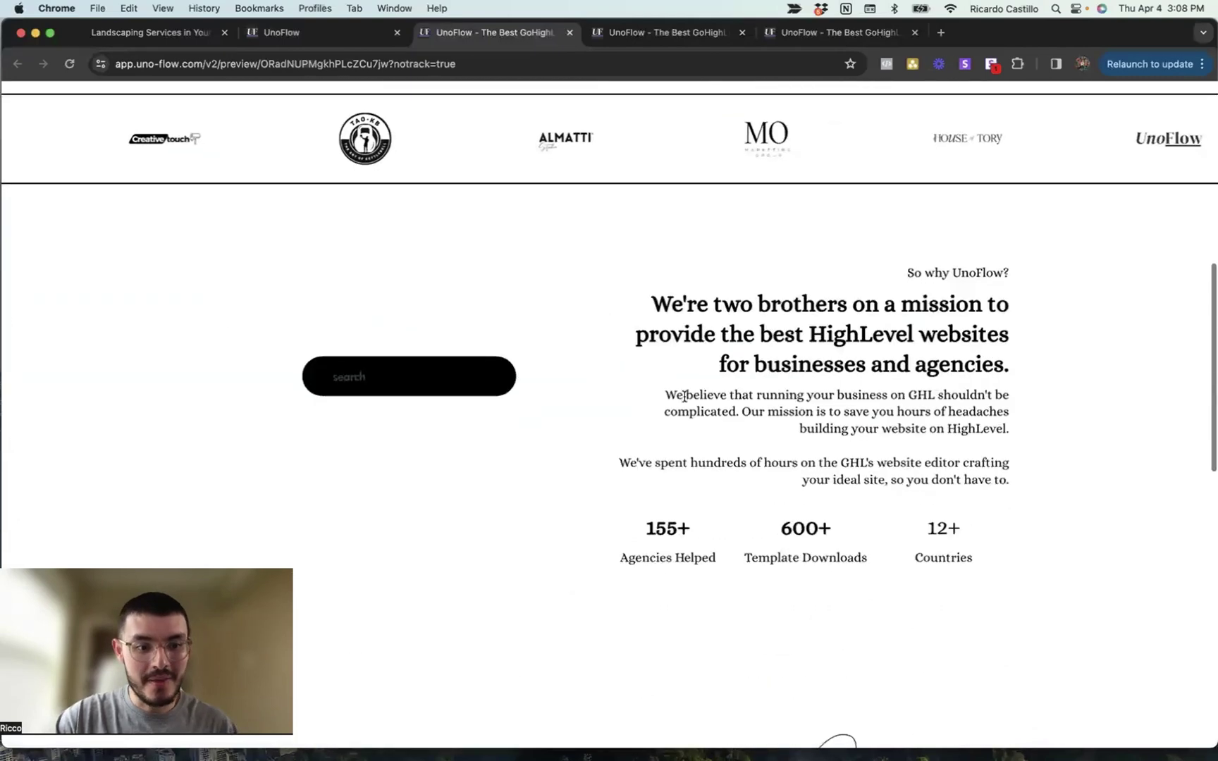
scroll(685, 398, "up", 5)
scroll(684, 399, "up", 2)
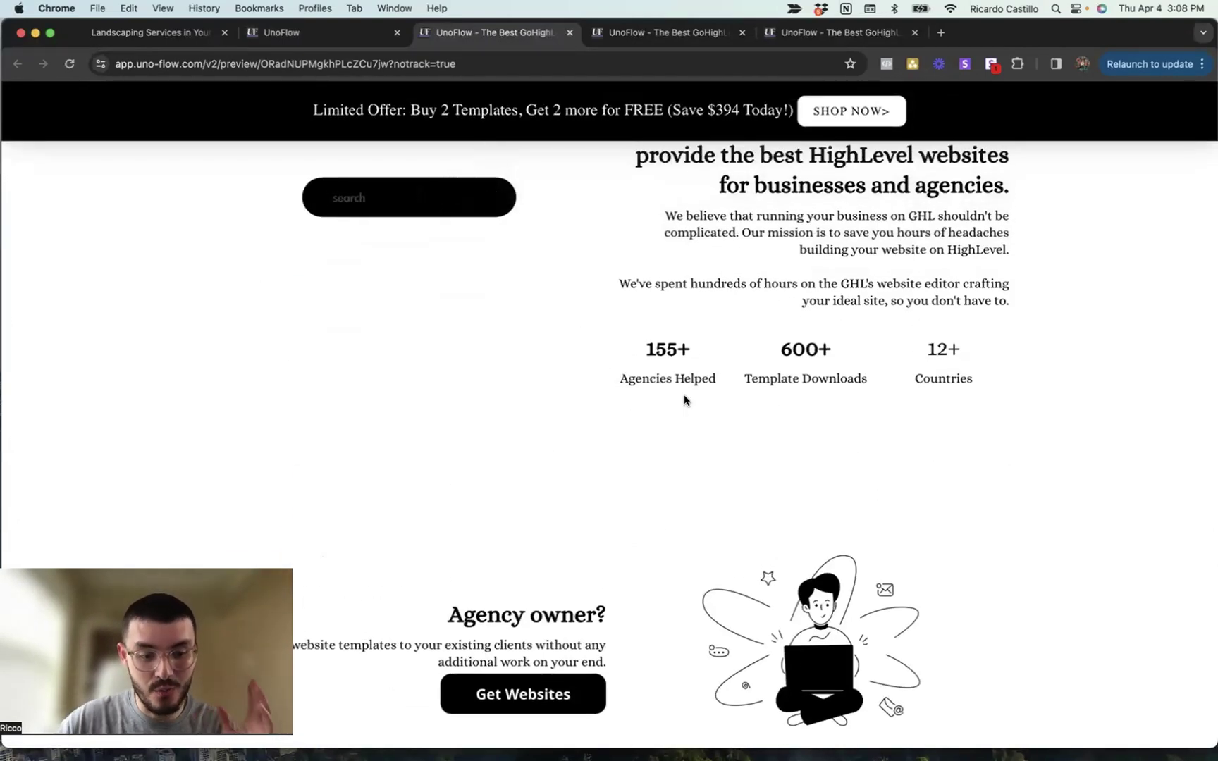
scroll(570, 482, "up", 1)
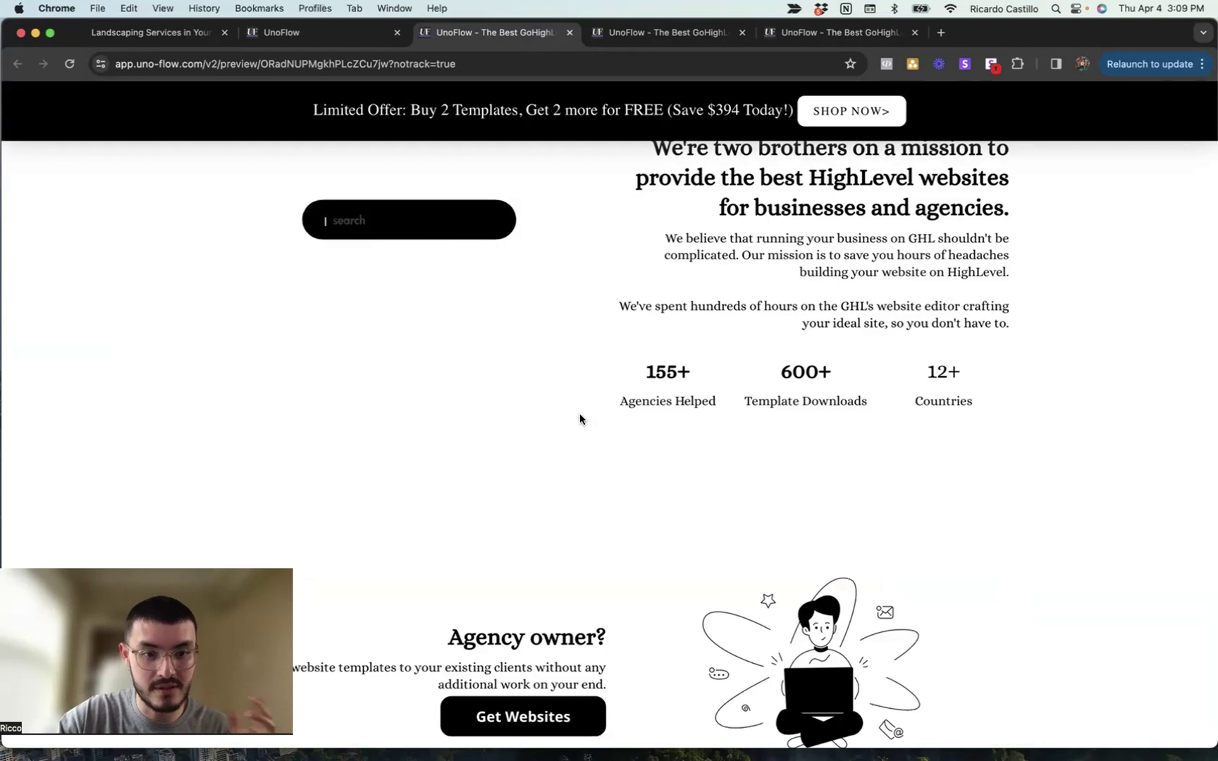
scroll(580, 419, "down", 4)
scroll(579, 416, "up", 2)
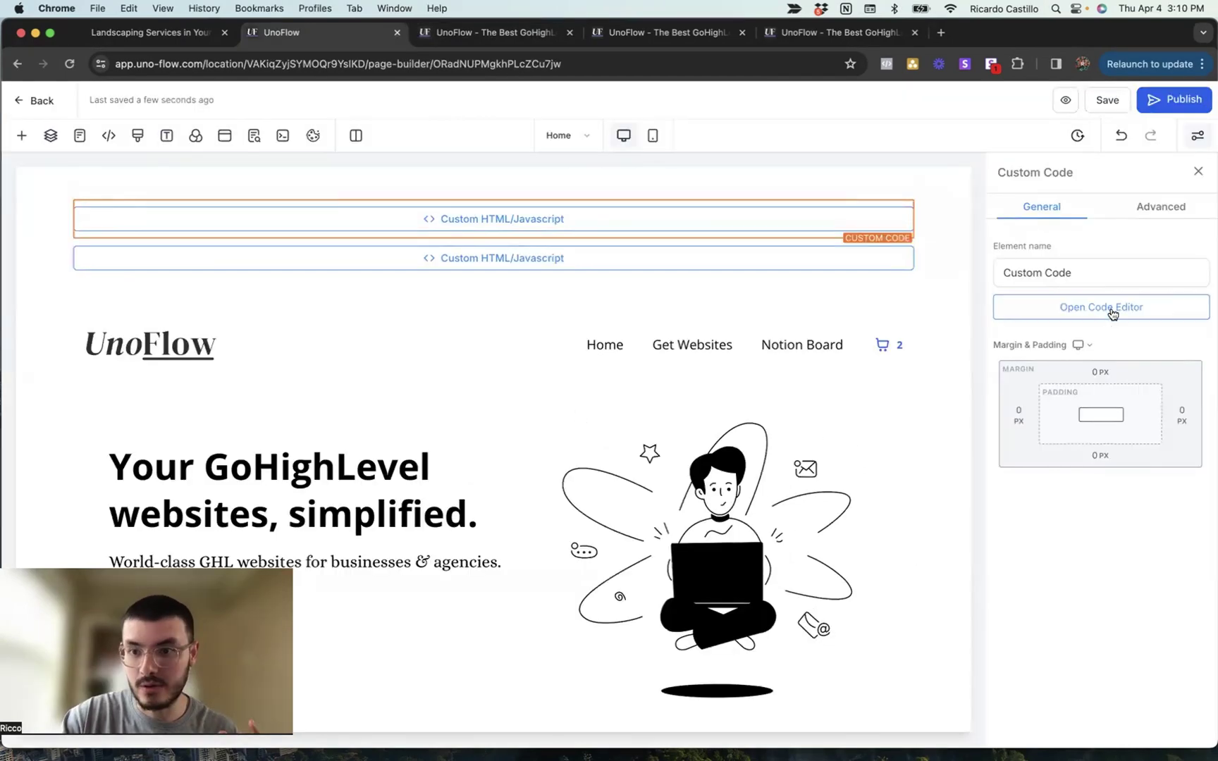
Paste a gift-box emoji before 'Limited' in the banner HTML and save it.
left_click(1101, 306)
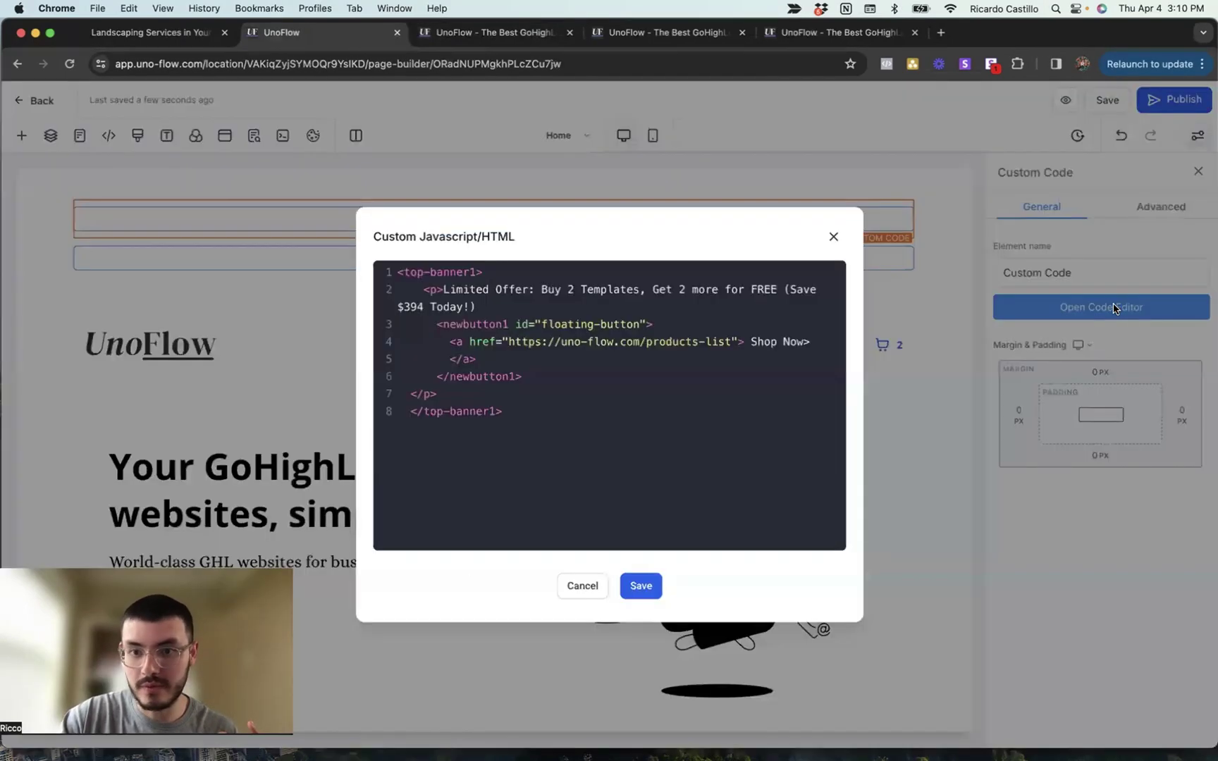
left_click(446, 288)
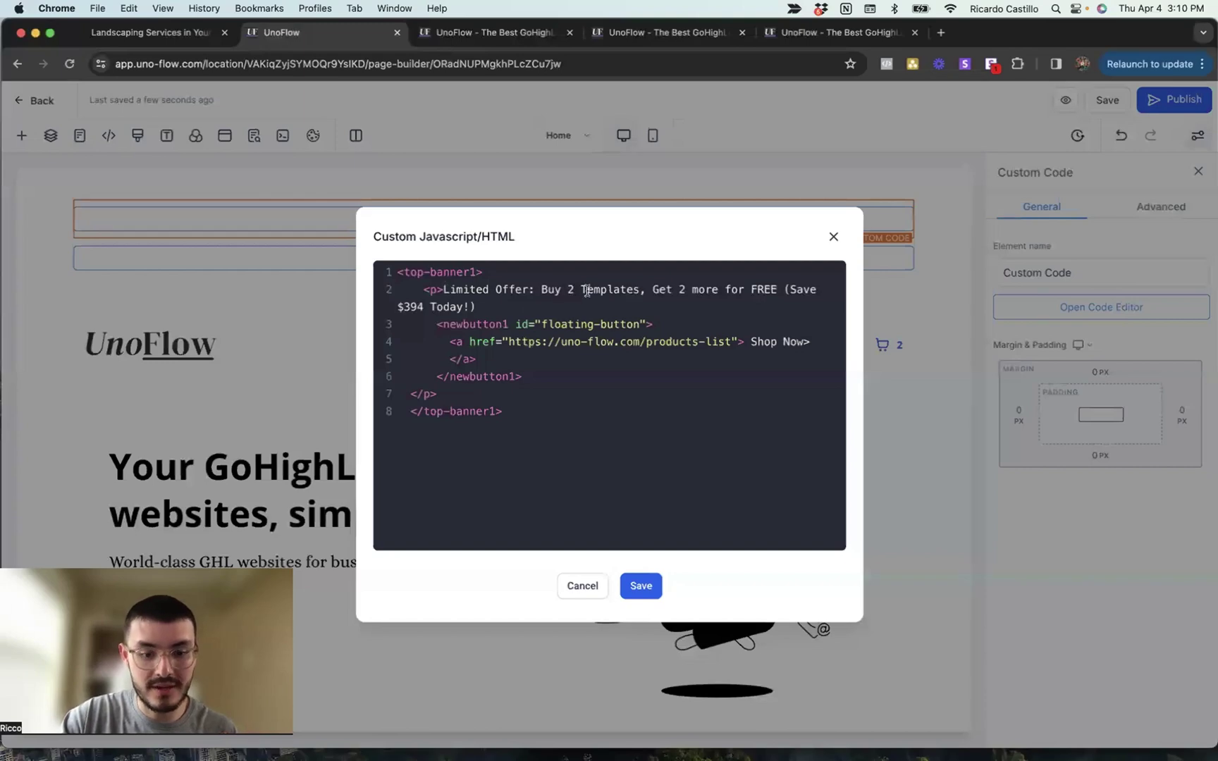
key("super+v")
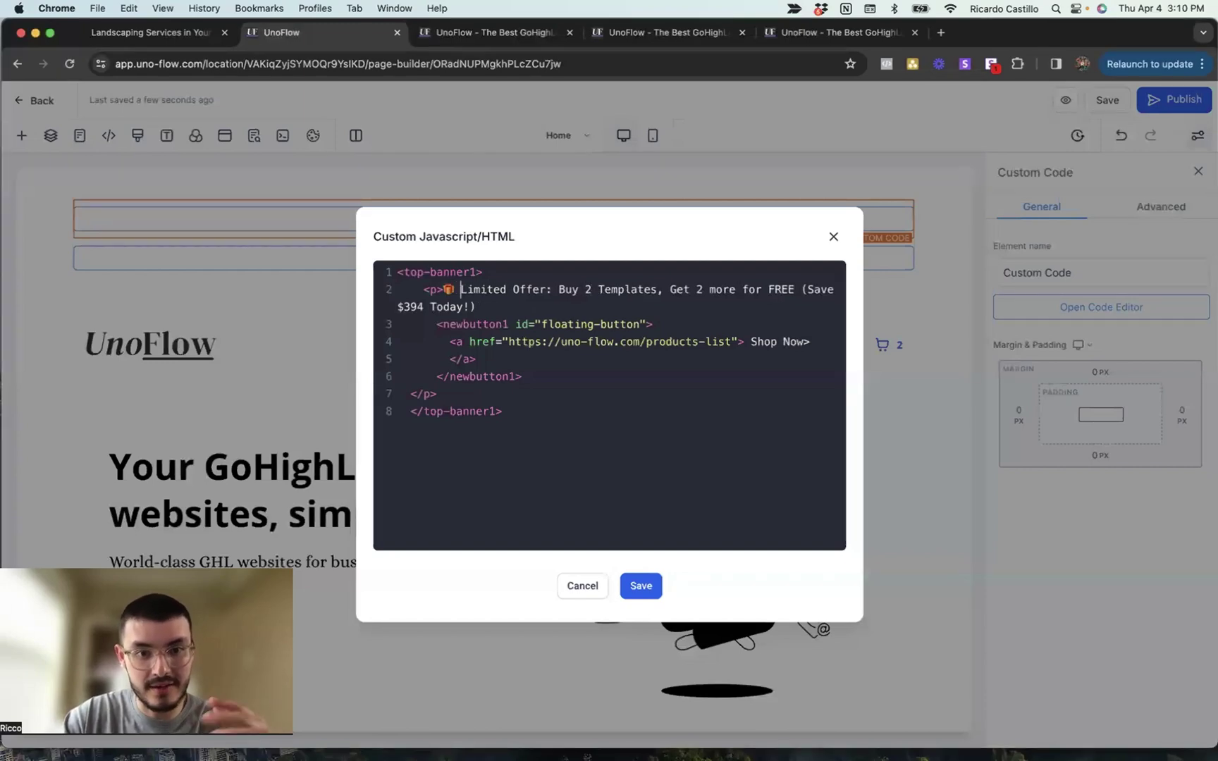
left_click(640, 585)
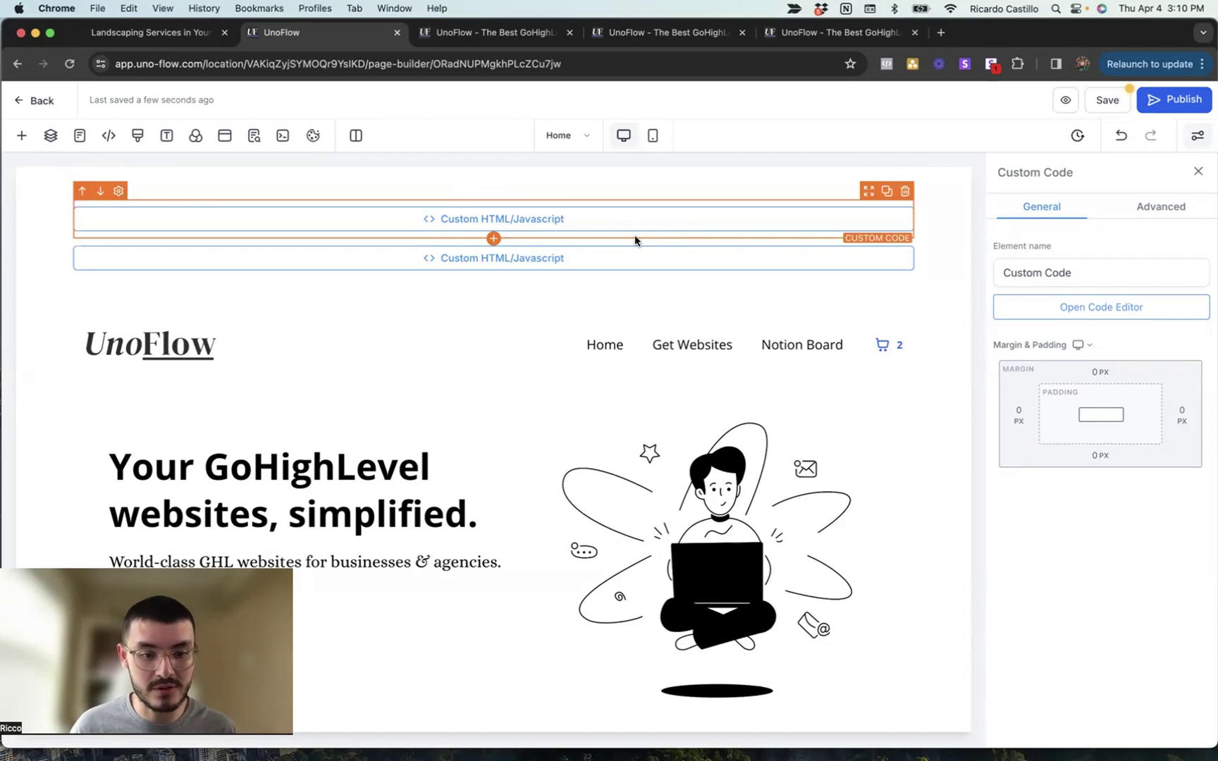
In the custom CSS top-banner1 rule, replace 'background: #000;' with a linear-gradient background-image.
left_click(138, 136)
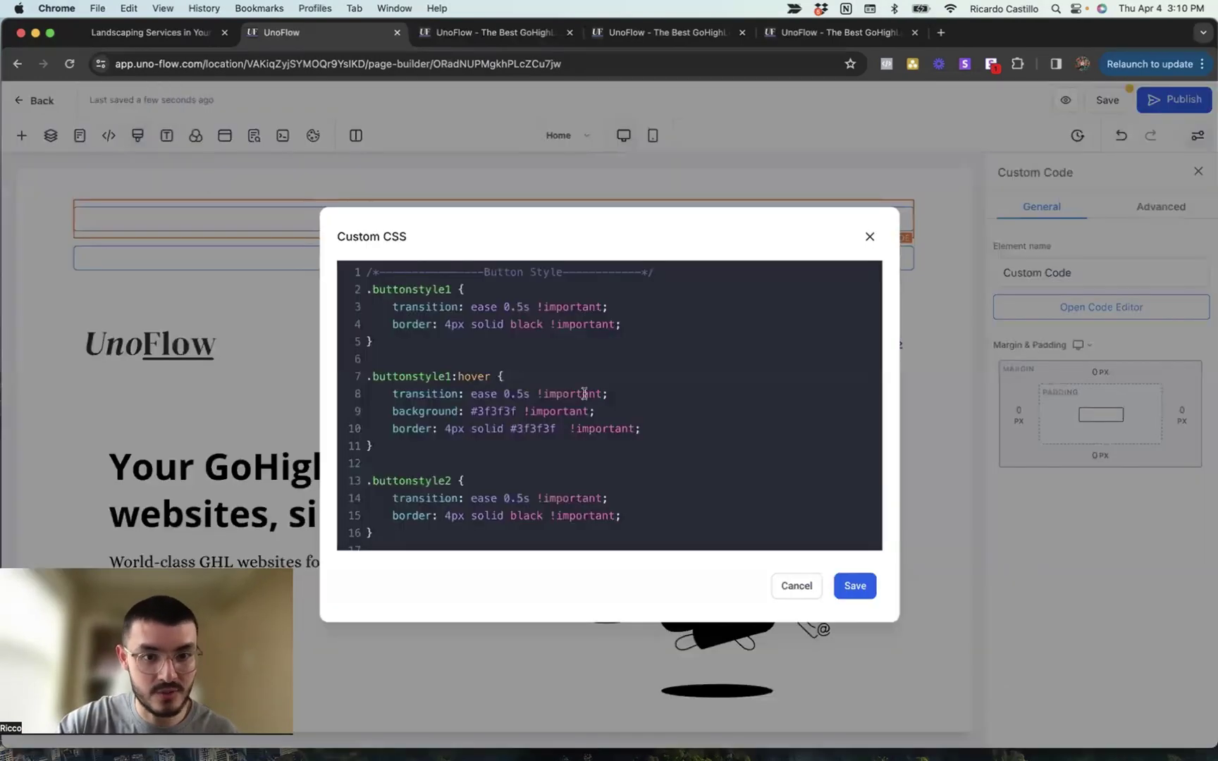
scroll(584, 393, "down", 20)
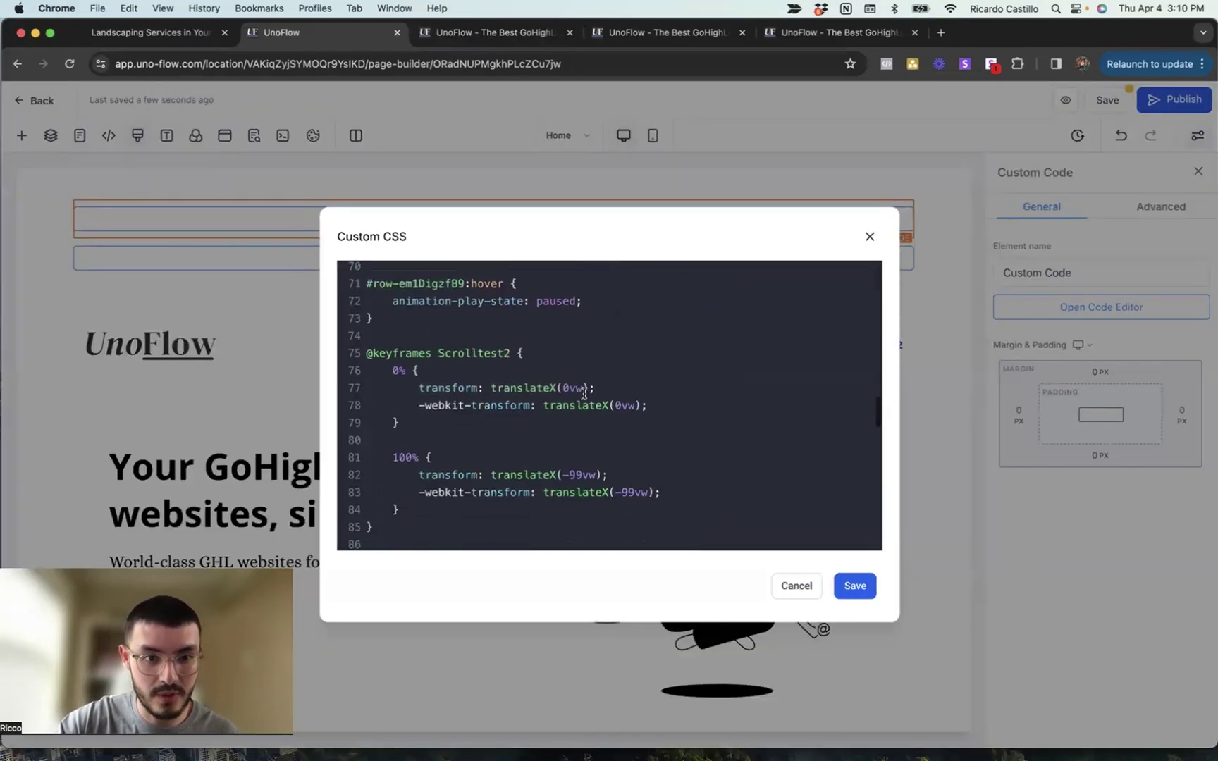
scroll(584, 394, "down", 6)
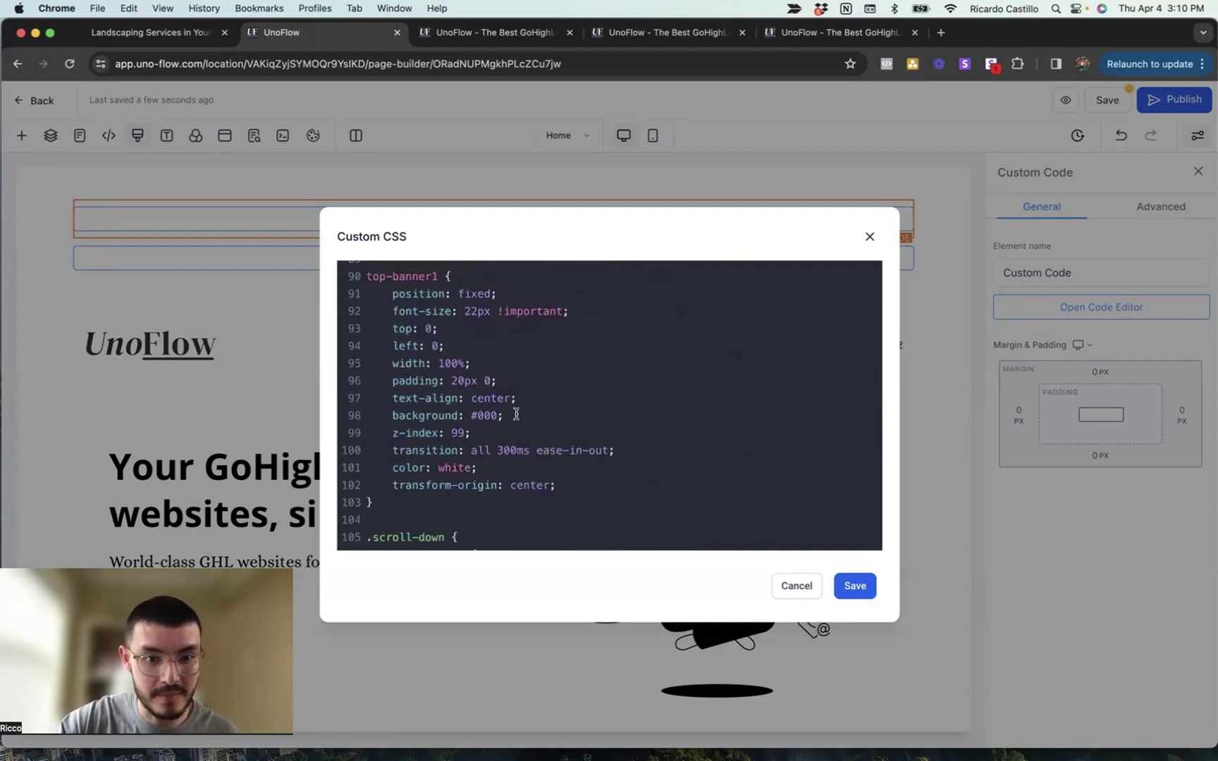
left_click_drag(516, 414, 382, 414)
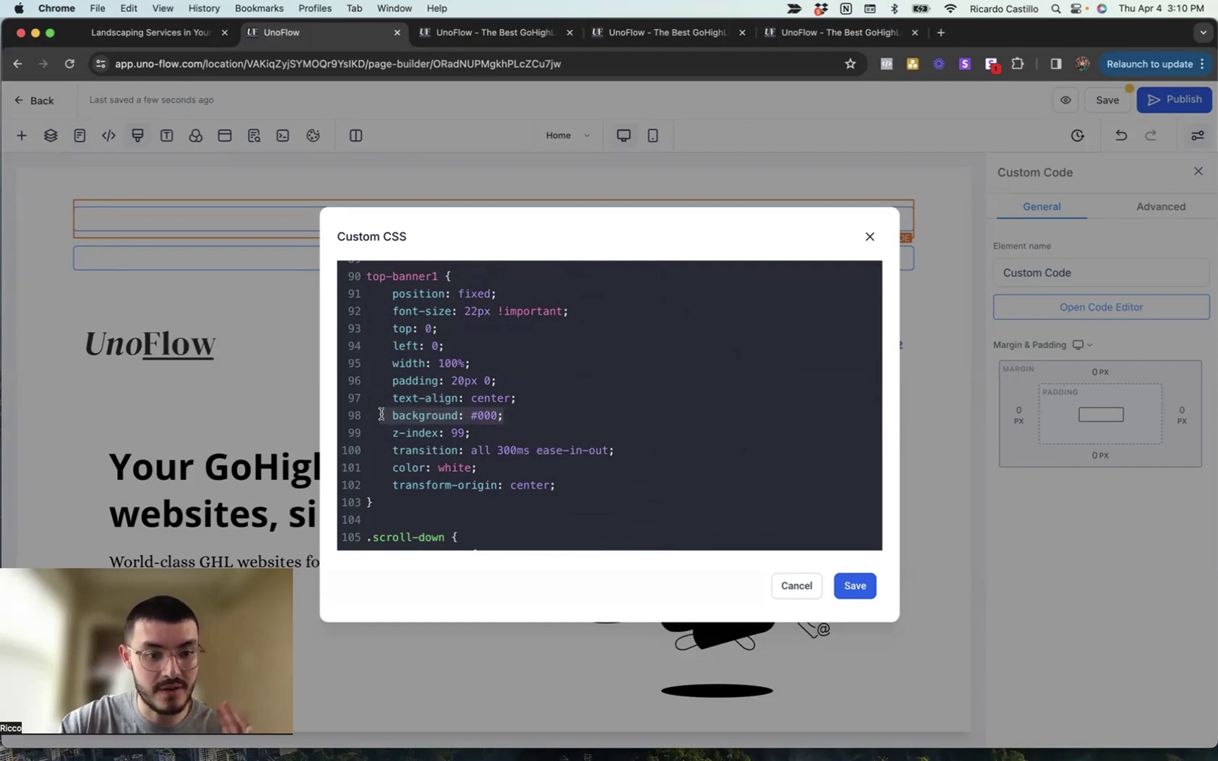
type("background-image: linear-gradient(to right, rgba(255, 210, 63), rgba(84, 13, 110));")
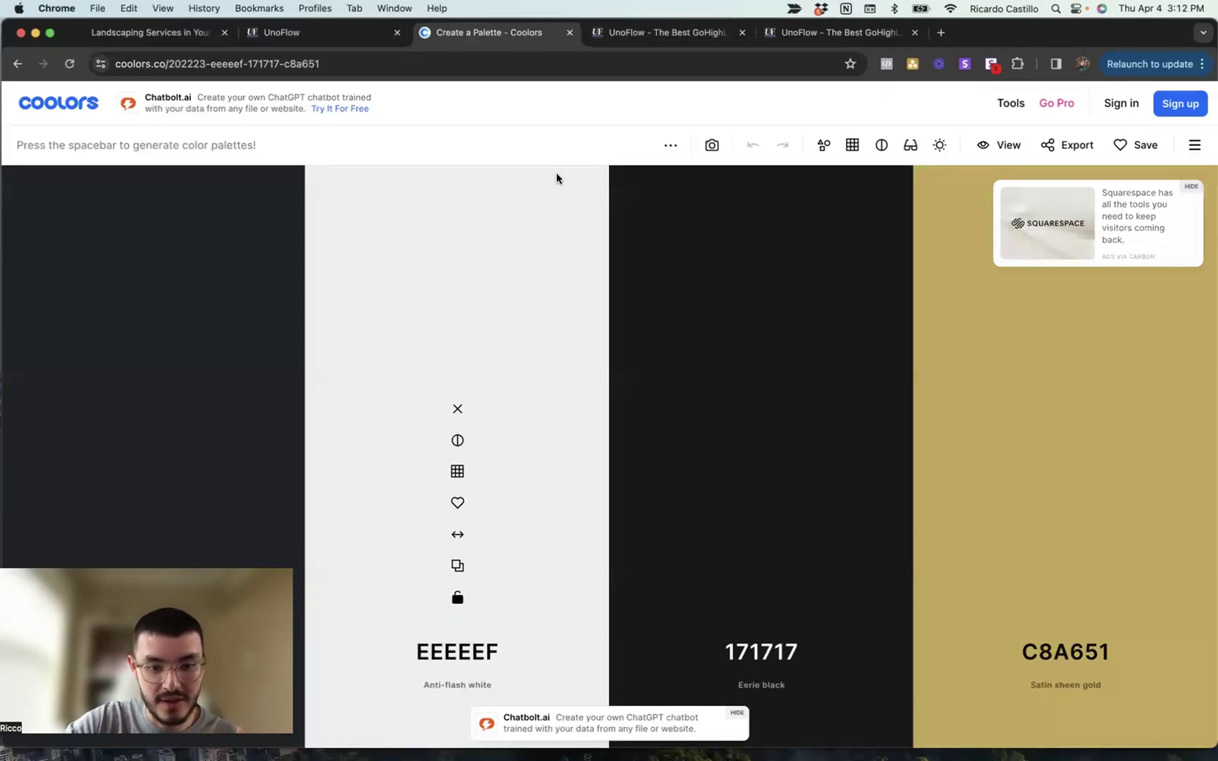
Generate Coolors palettes and copy the cerulean colour's RGB values.
key("space")
key("space")
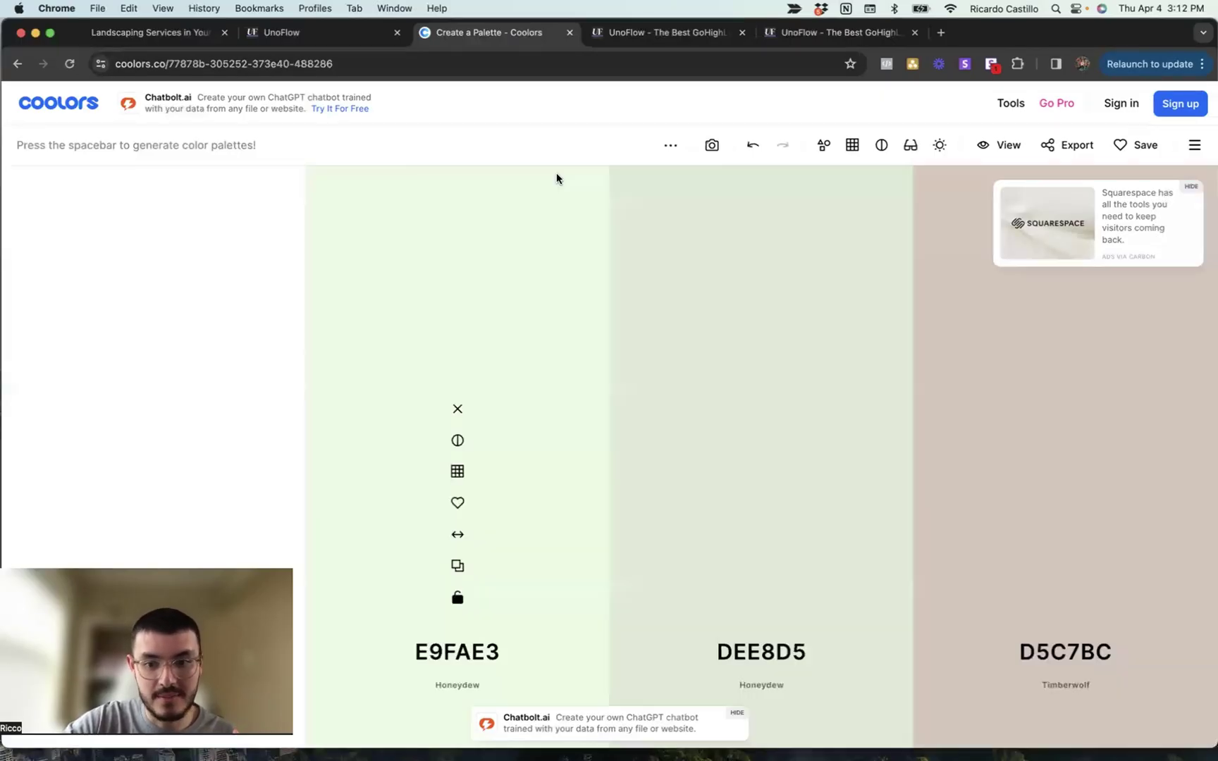
key("space")
key("space")
key("space")
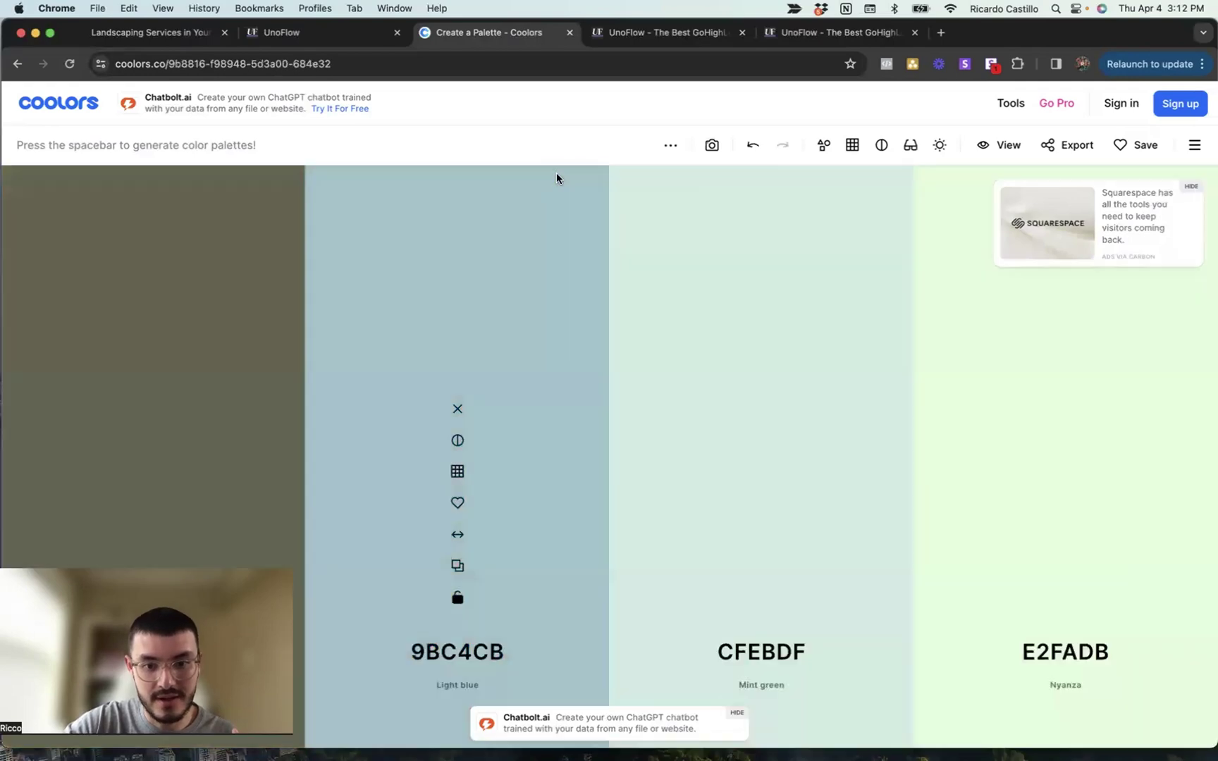
key("space")
left_click(457, 651)
left_click(535, 609)
Replace the gradient's first colour 255, 210, 63 with 64, 121, 140 and save the CSS.
left_click(313, 32)
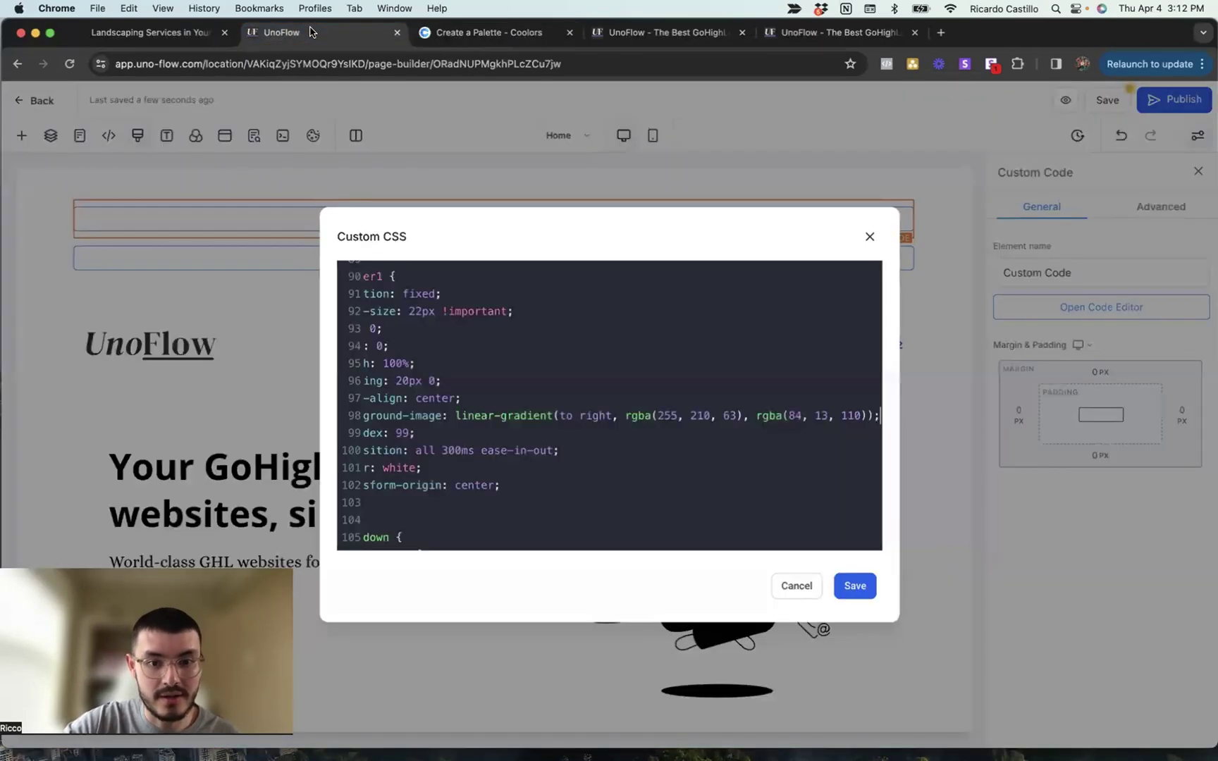
left_click_drag(735, 418, 658, 419)
key("super+v")
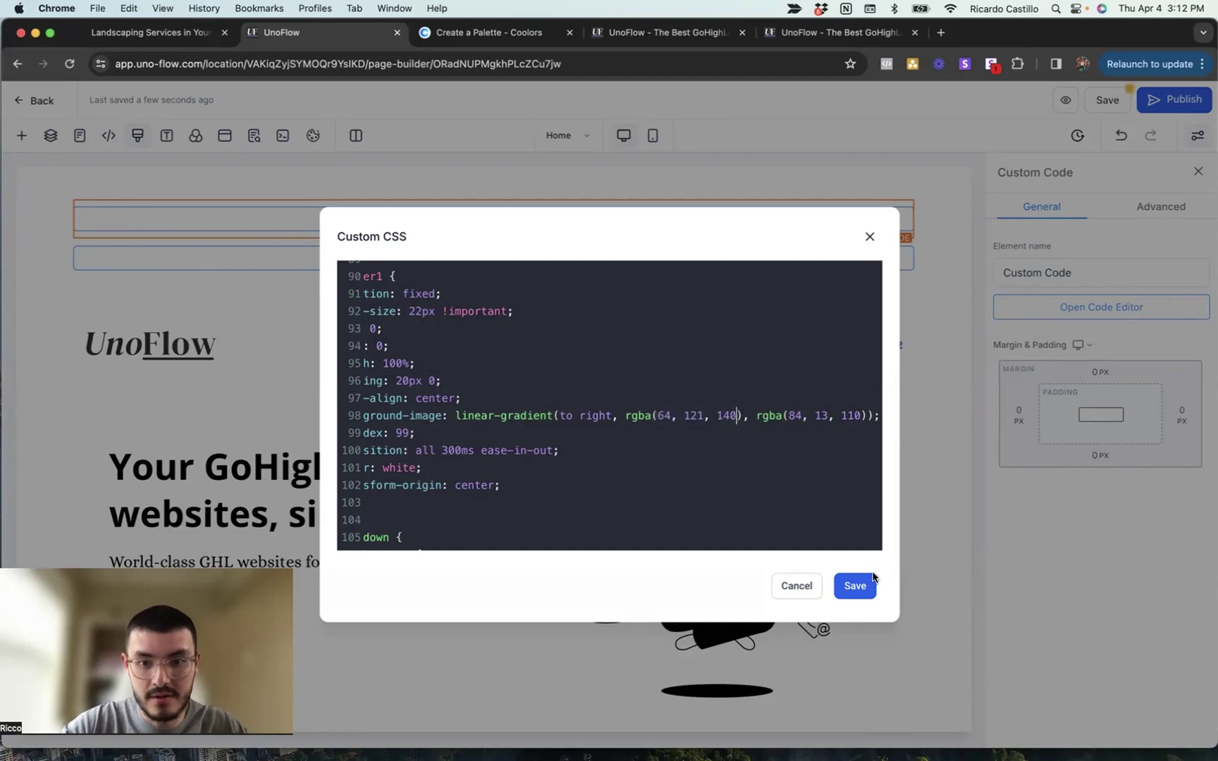
scroll(775, 458, "down", 2)
left_click(854, 585)
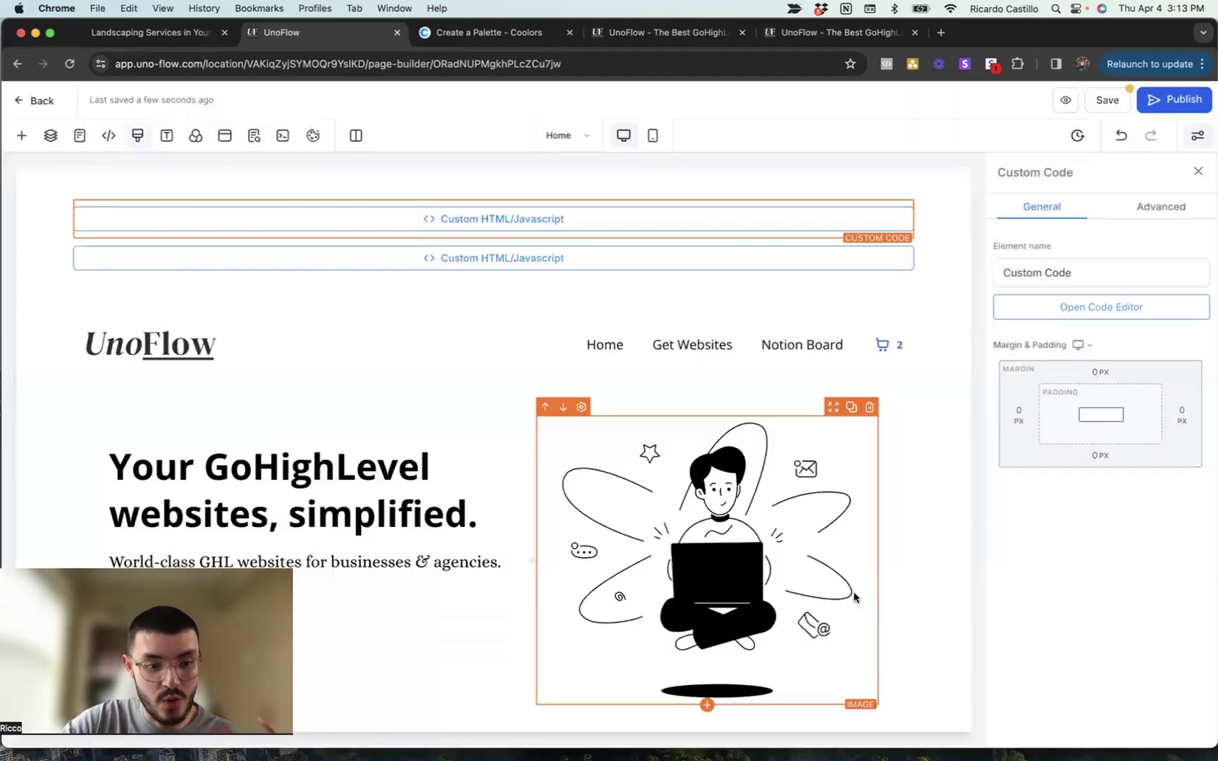
Preview the homepage's gradient Limited Offer banner, then view the landscaping site example.
left_click(1066, 102)
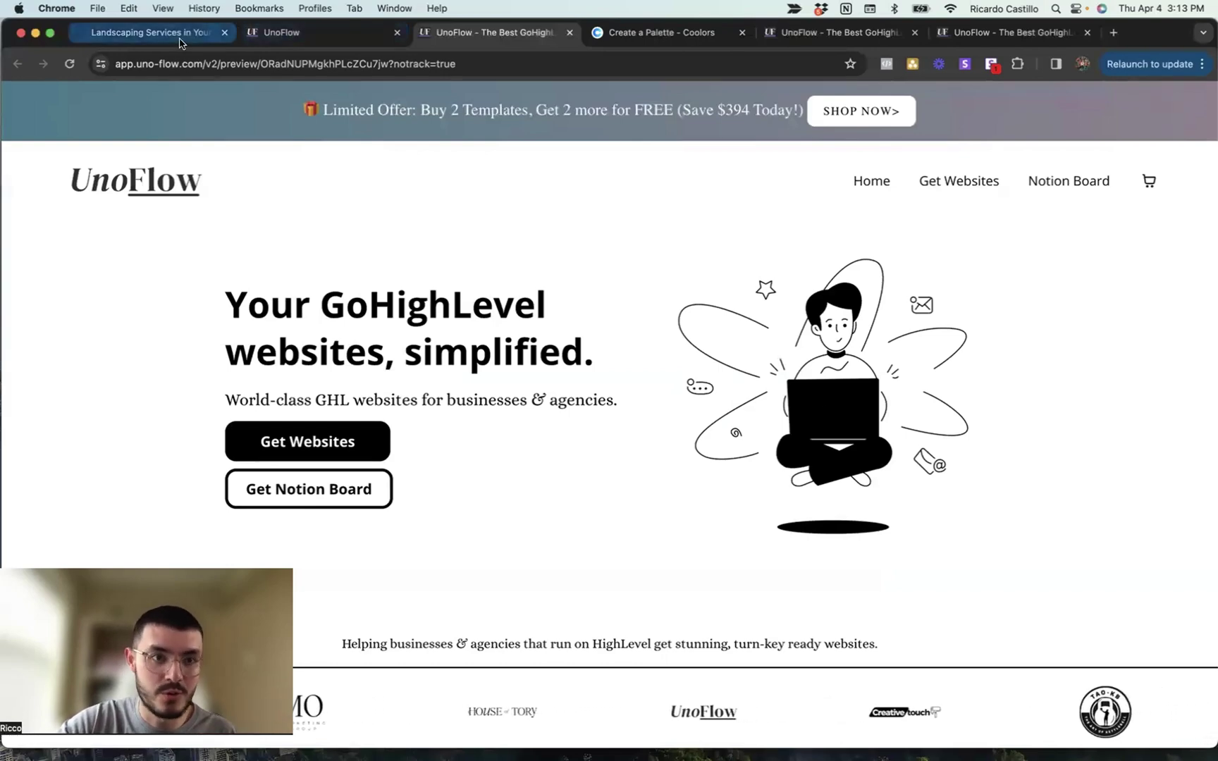
left_click(233, 32)
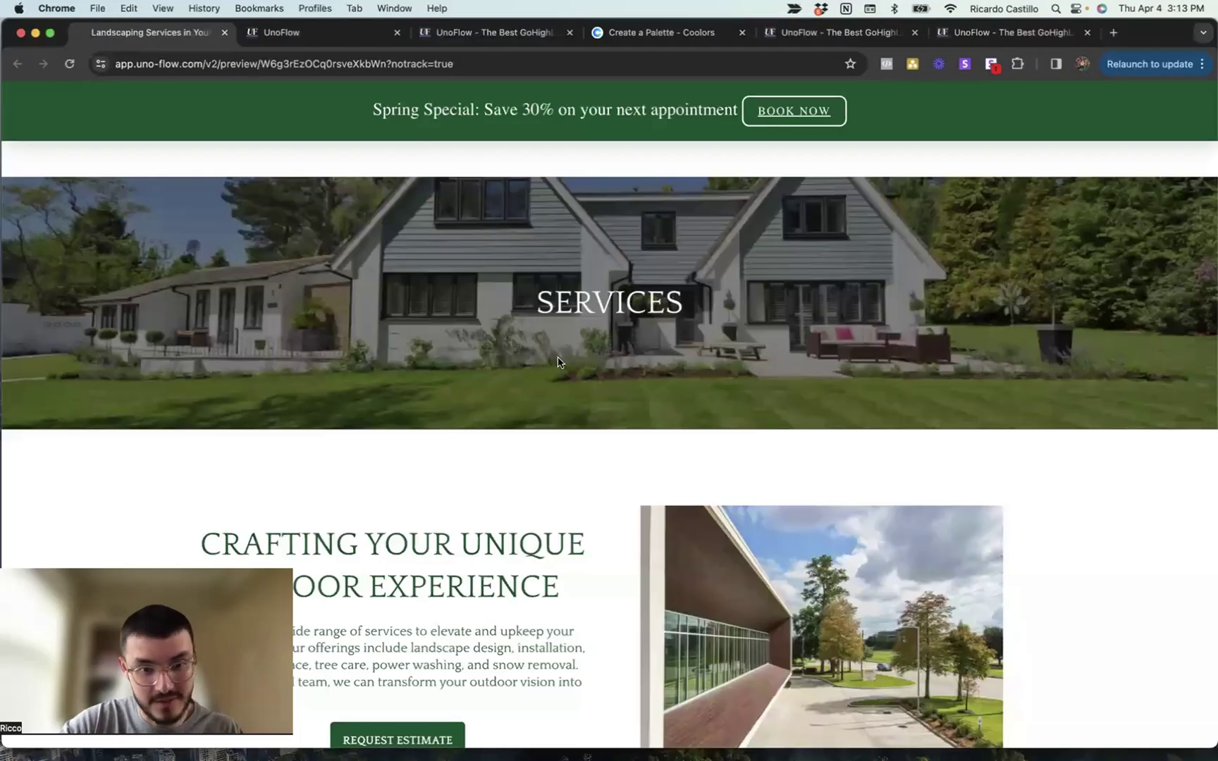
Scroll down the landscaping Services preview until the green Spring Special banner hides.
scroll(575, 440, "down", 5)
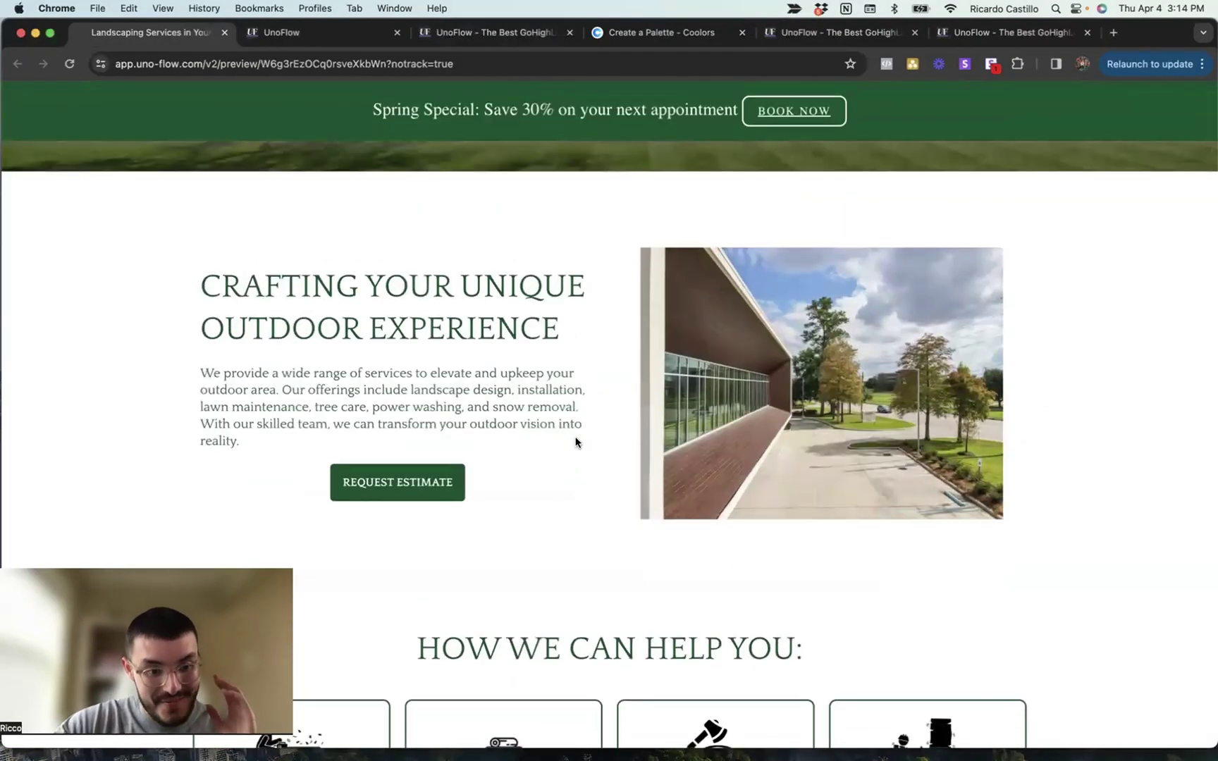
scroll(575, 442, "down", 1)
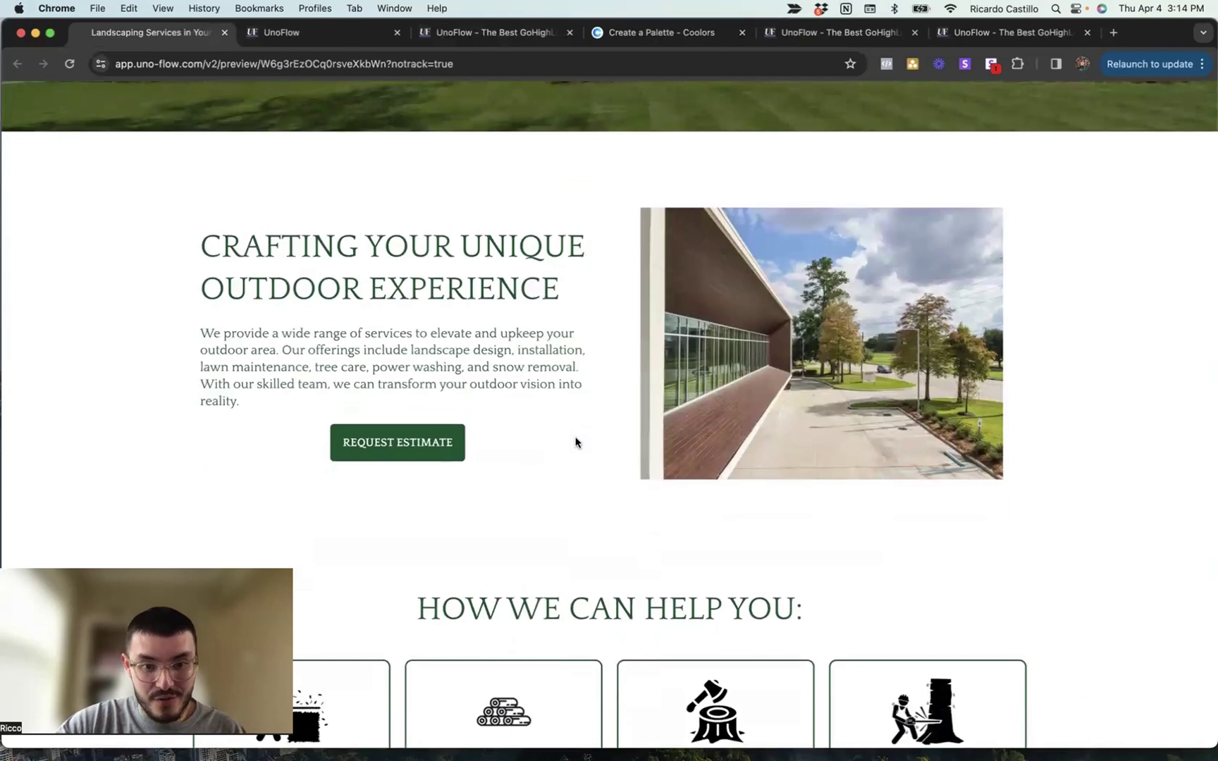